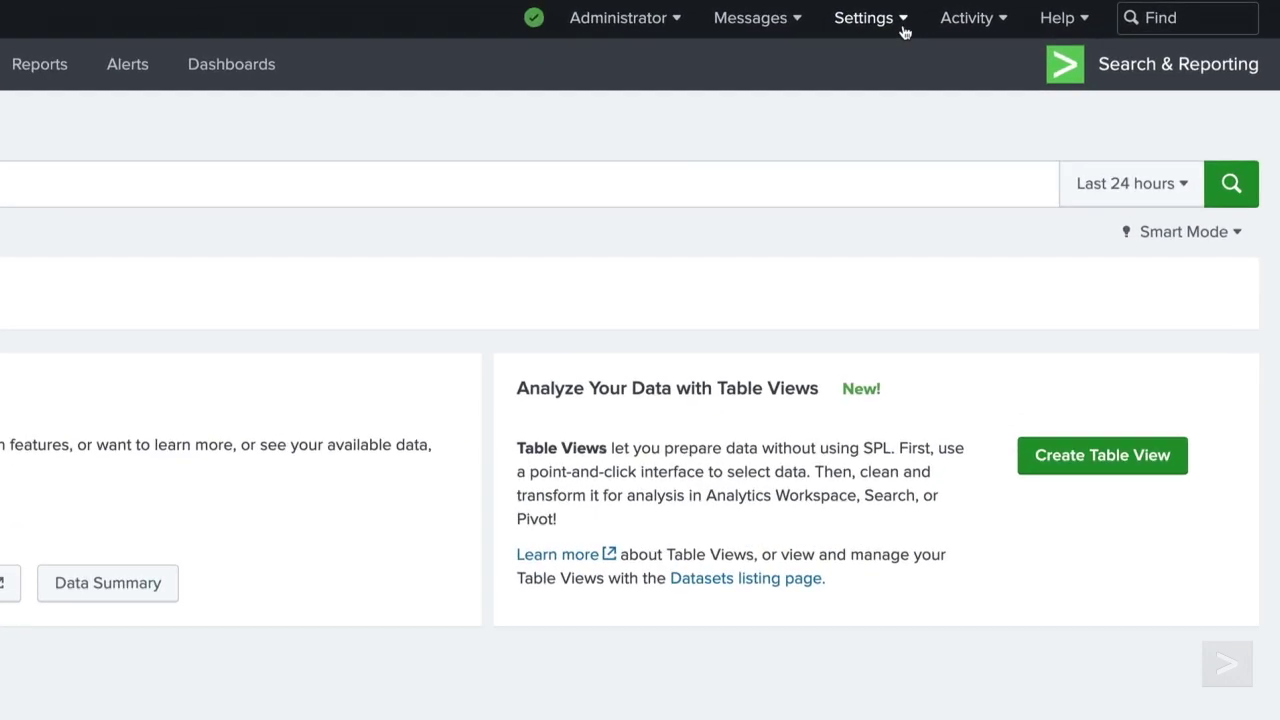
From Settings, go to Ingest actions and begin a new ruleset
left_click(975, 20)
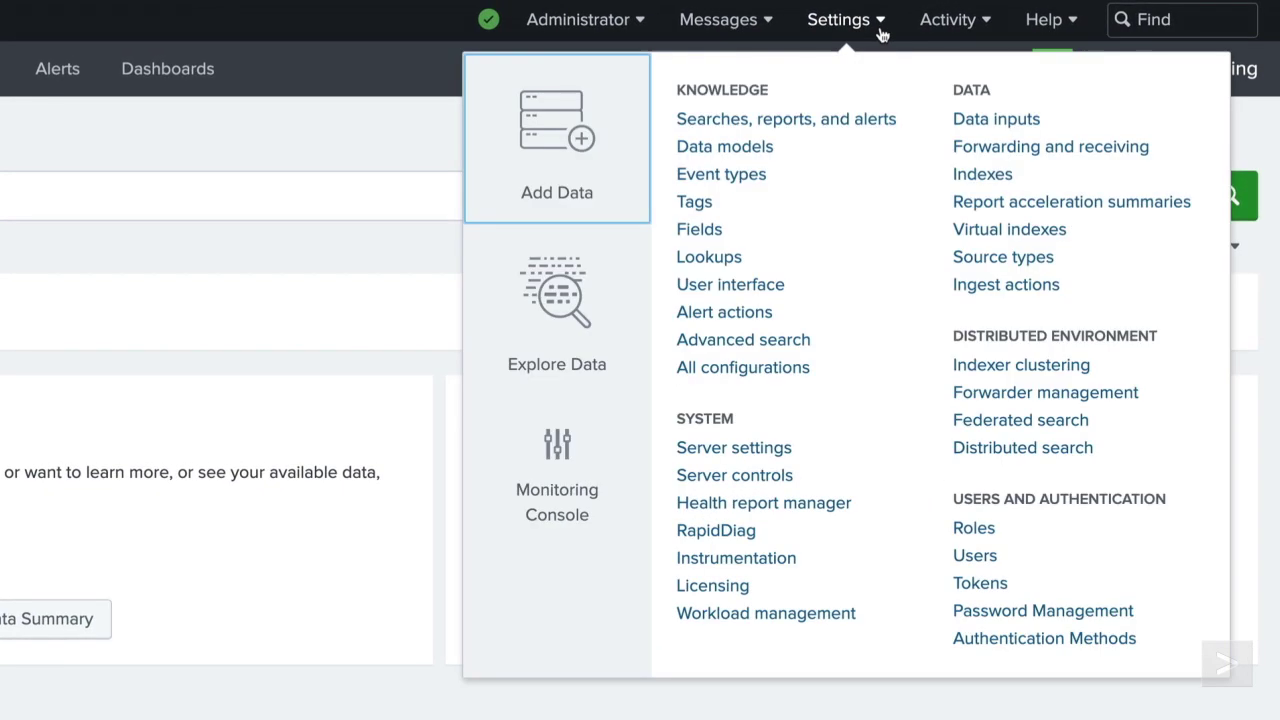
left_click(970, 290)
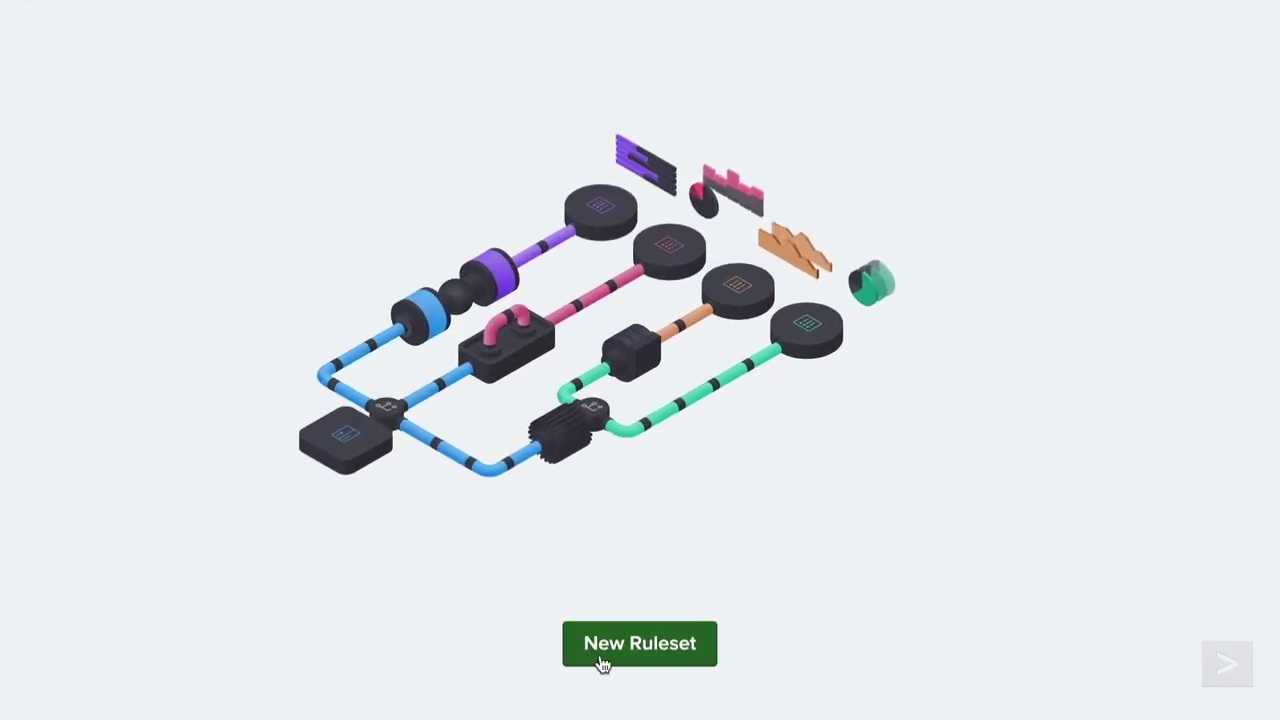
left_click(601, 663)
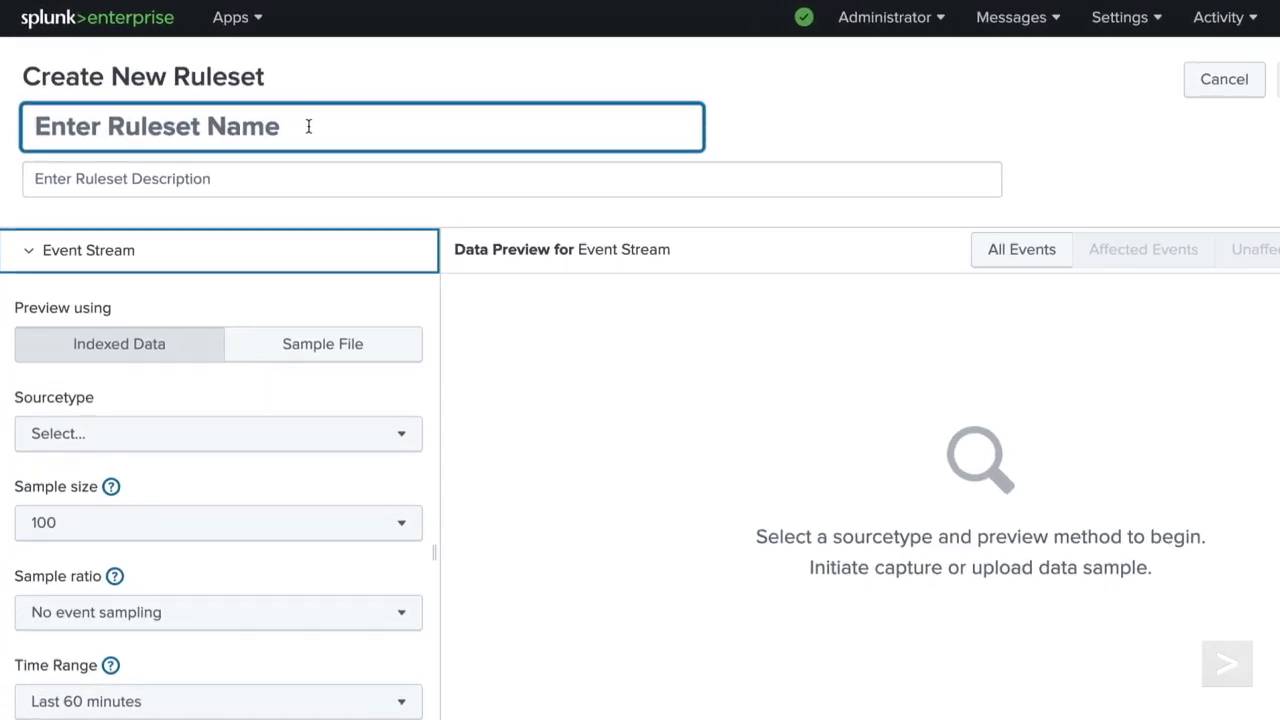
Name the ruleset trade_log_ruleset, describe it as 'ruleset for the trade_log sourcetype', and preview indexed data
type("trade_log_ruleset")
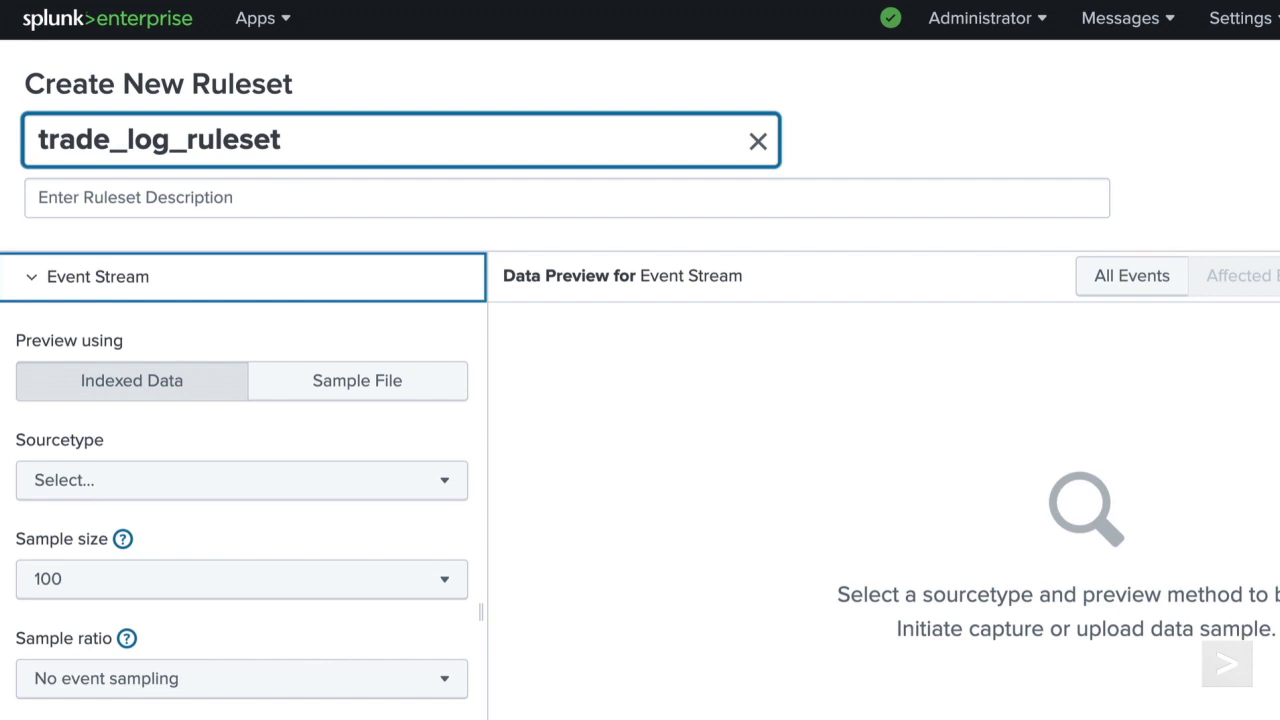
left_click(294, 195)
type("ruleset for the trade_log sourcetype")
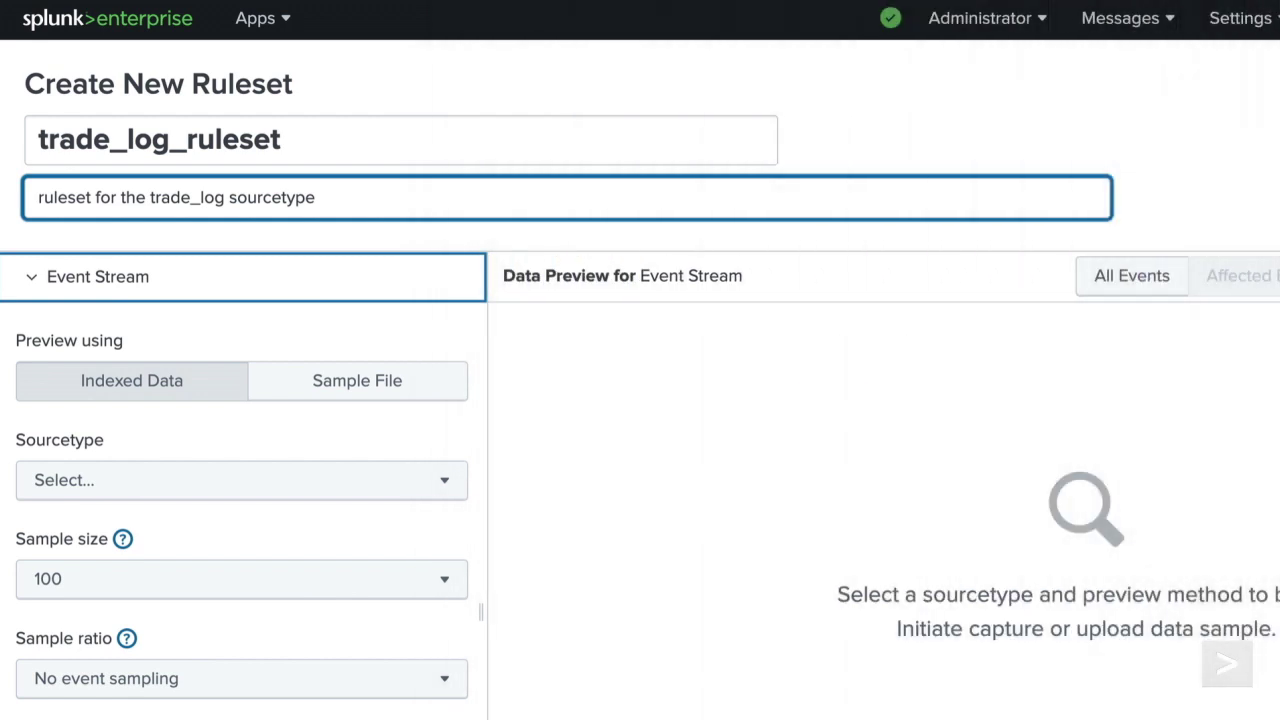
left_click(201, 393)
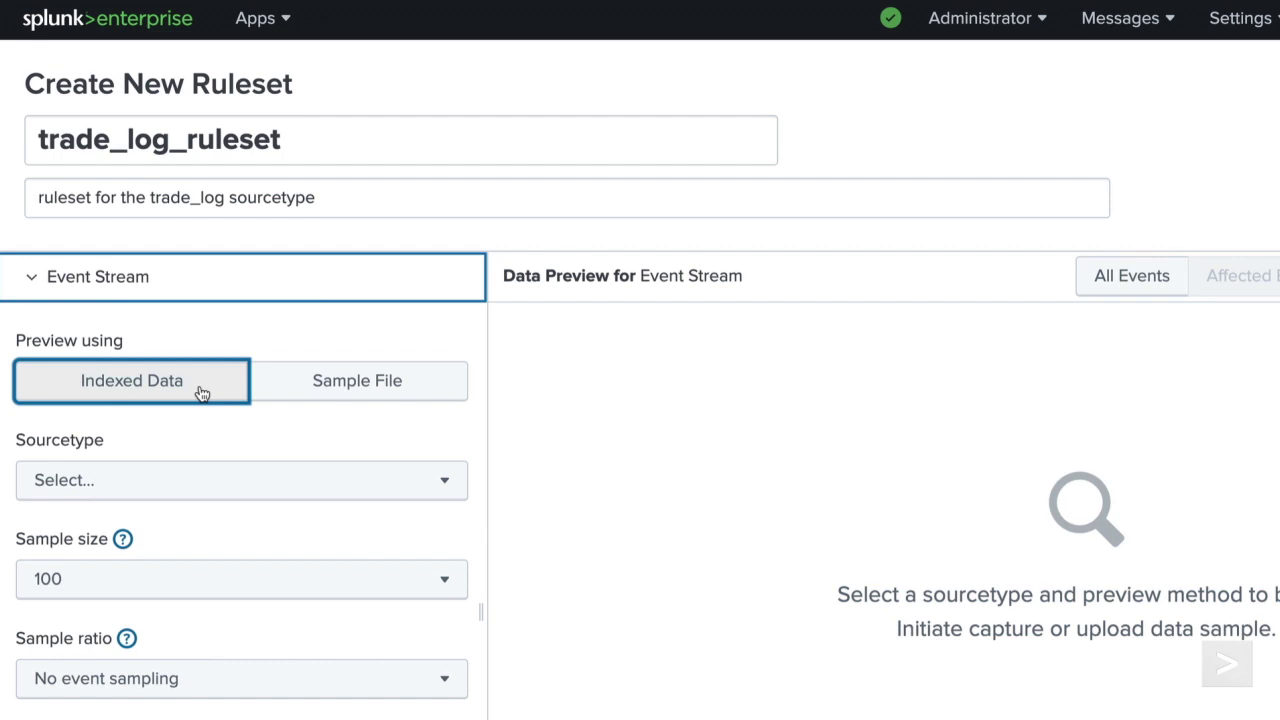
Choose the custom sourcetype trade_logs for the preview
left_click(138, 482)
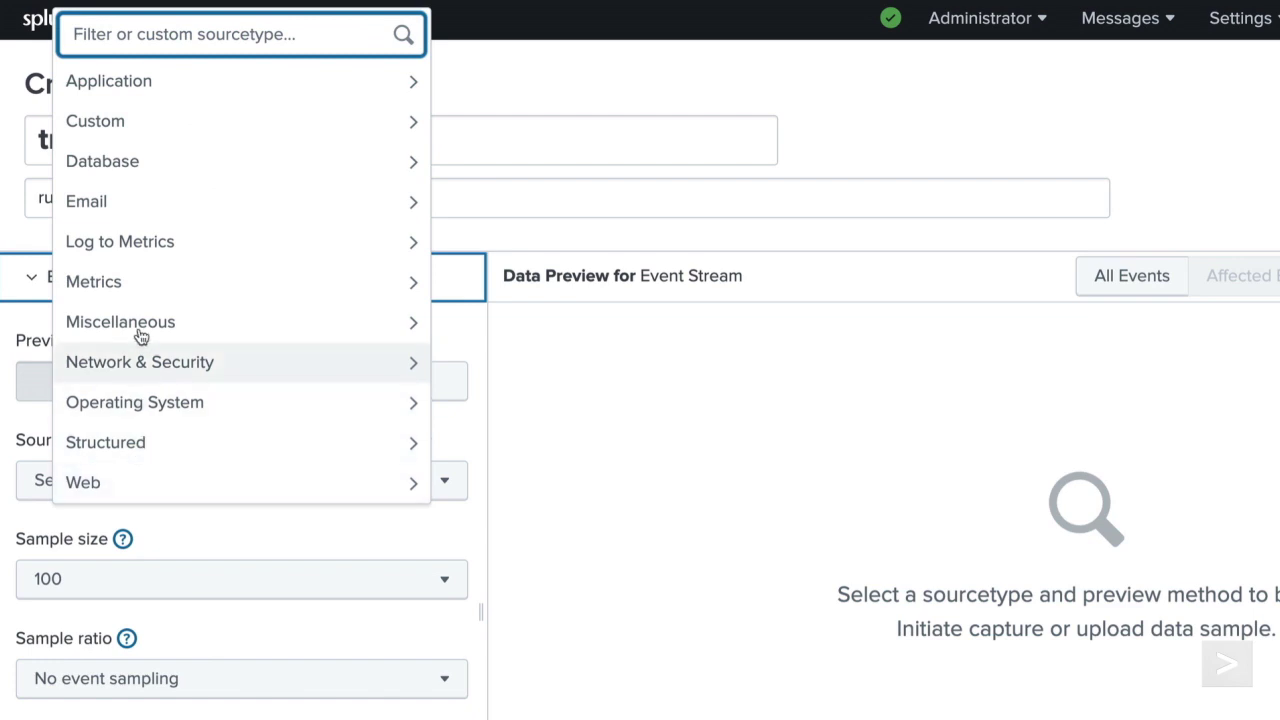
left_click(146, 124)
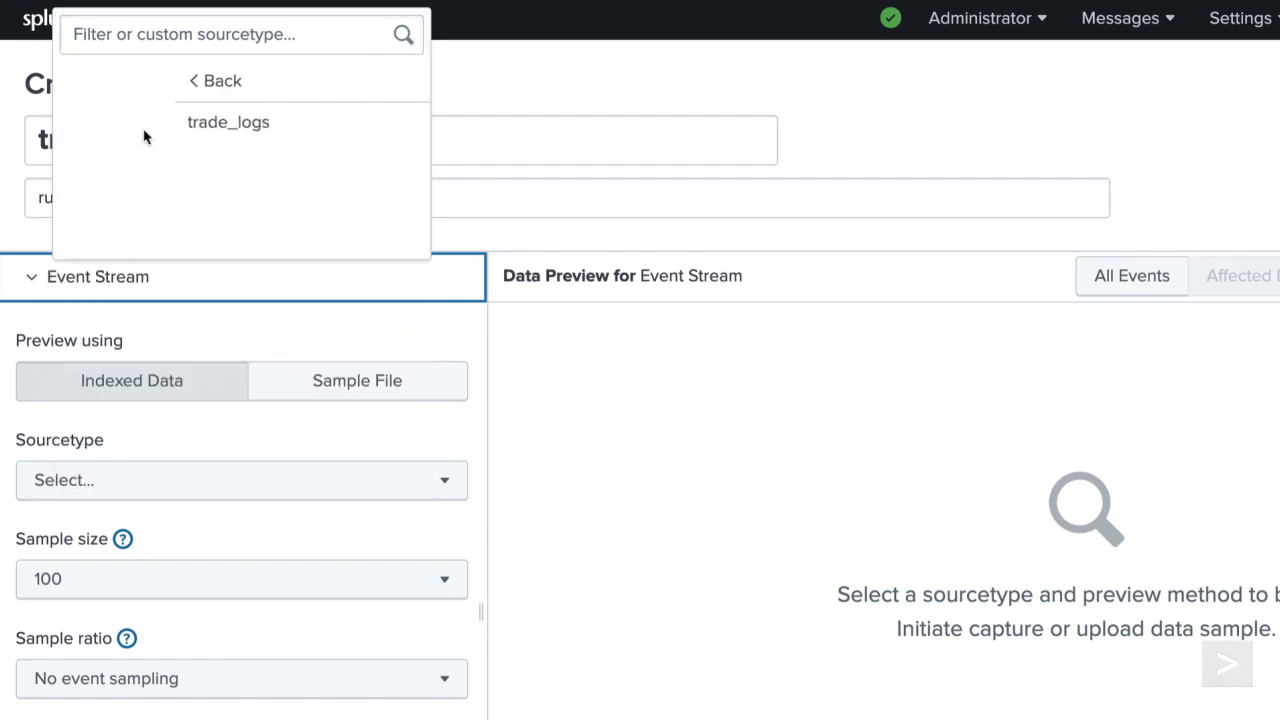
left_click(146, 130)
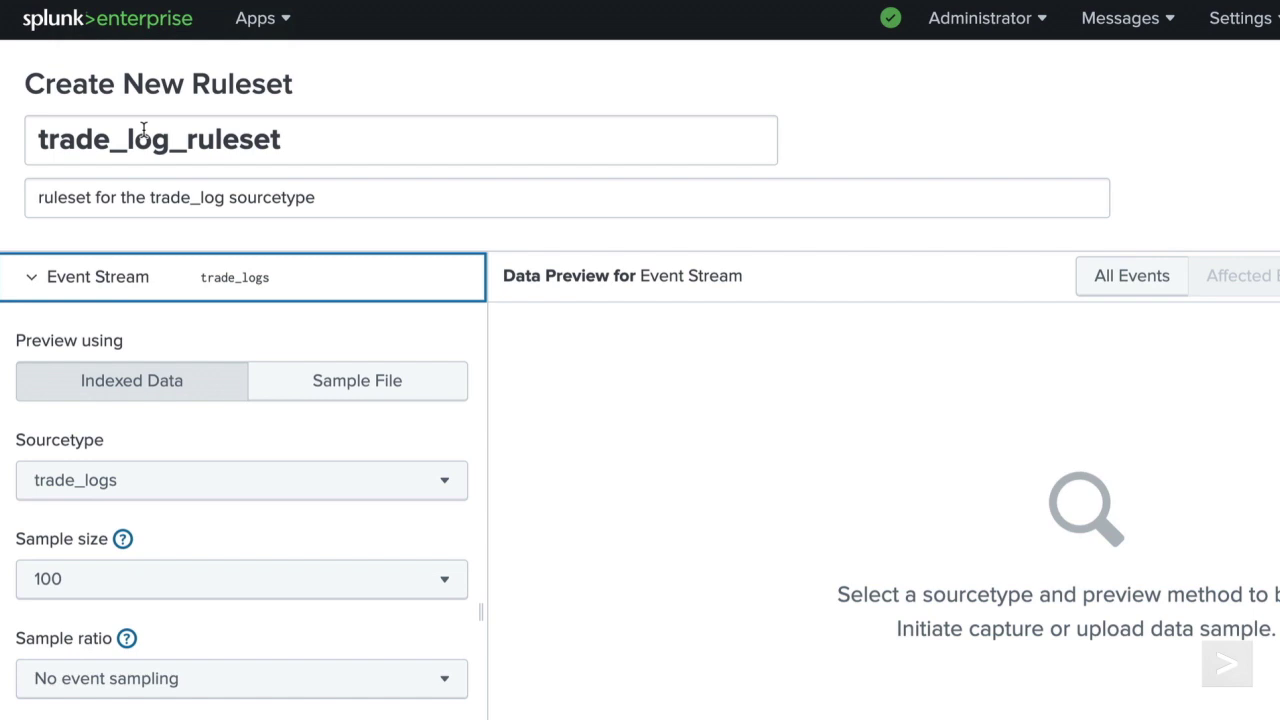
scroll(100, 151, "down", 5)
Sample 500 events with no ratio sampling from the last 24 hours into the preview
left_click(101, 332)
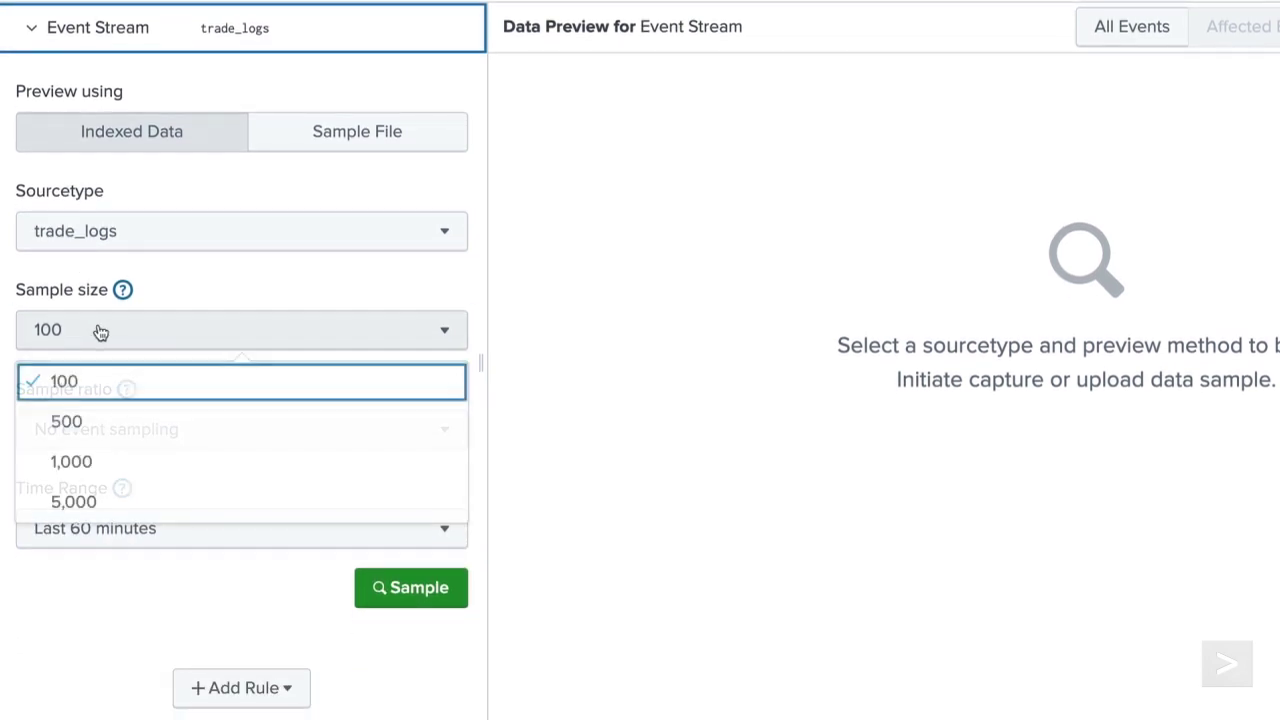
left_click(163, 426)
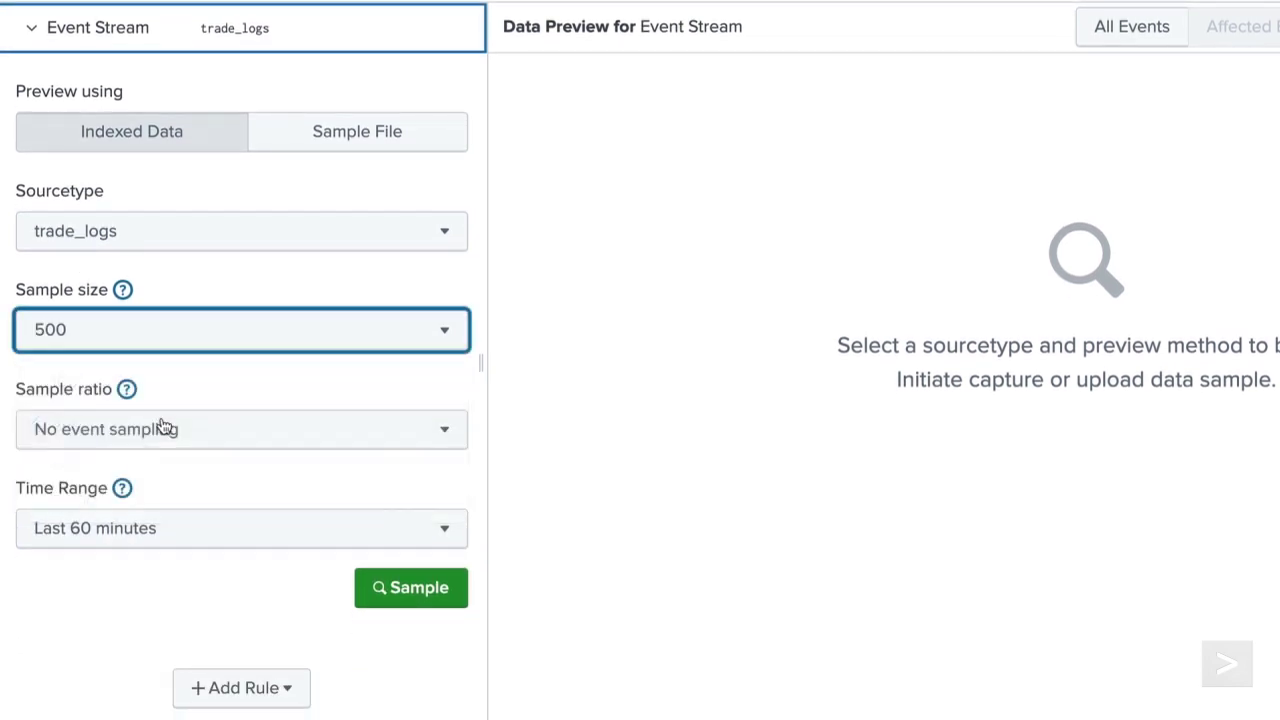
left_click(200, 430)
left_click(204, 430)
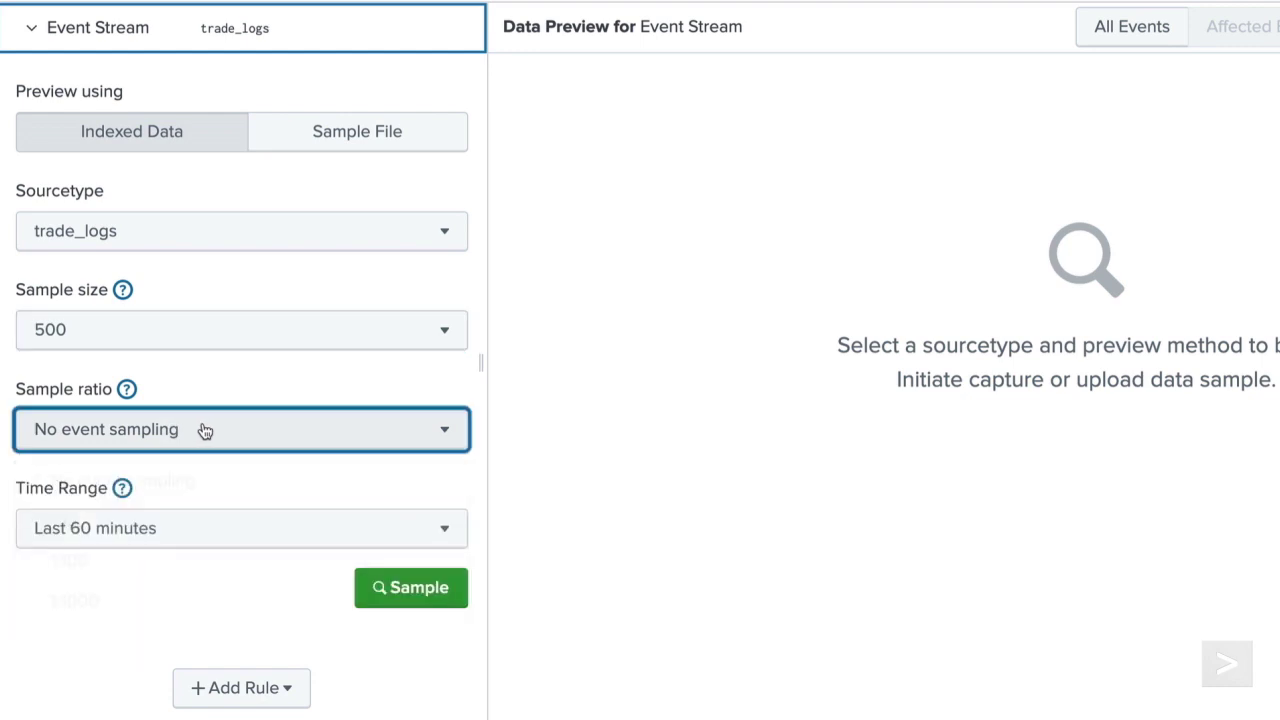
left_click(177, 532)
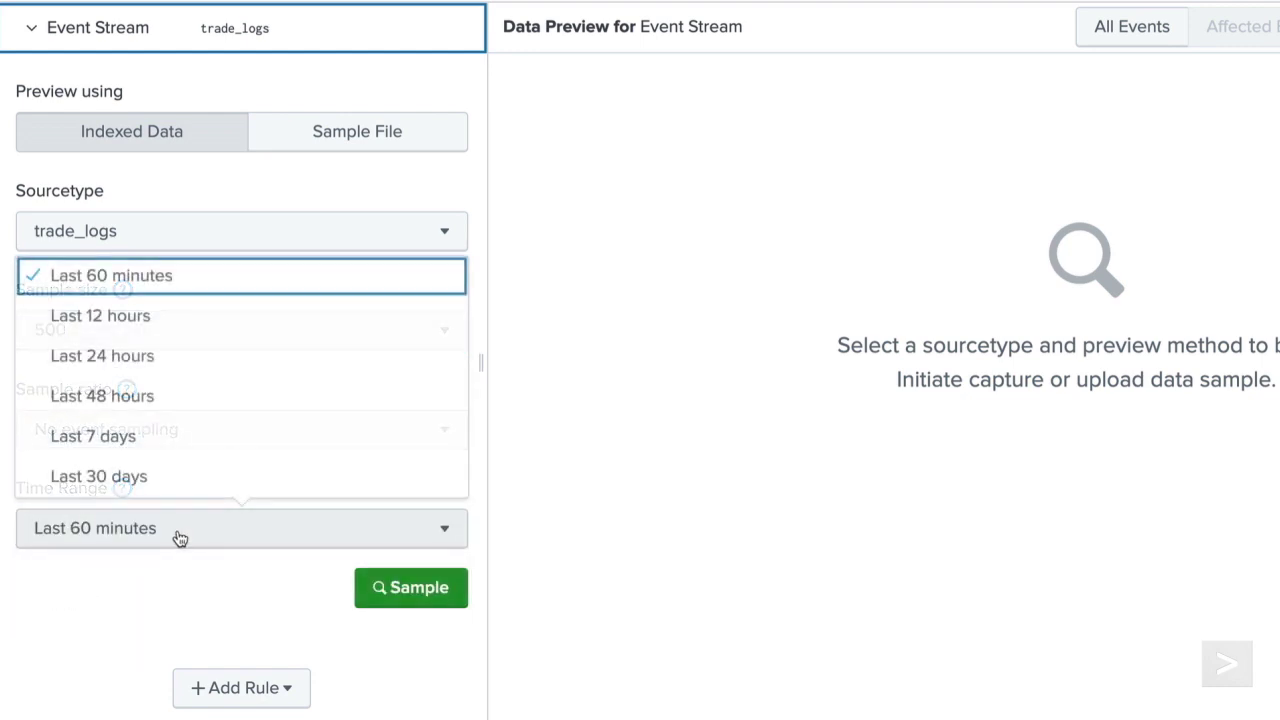
left_click(205, 355)
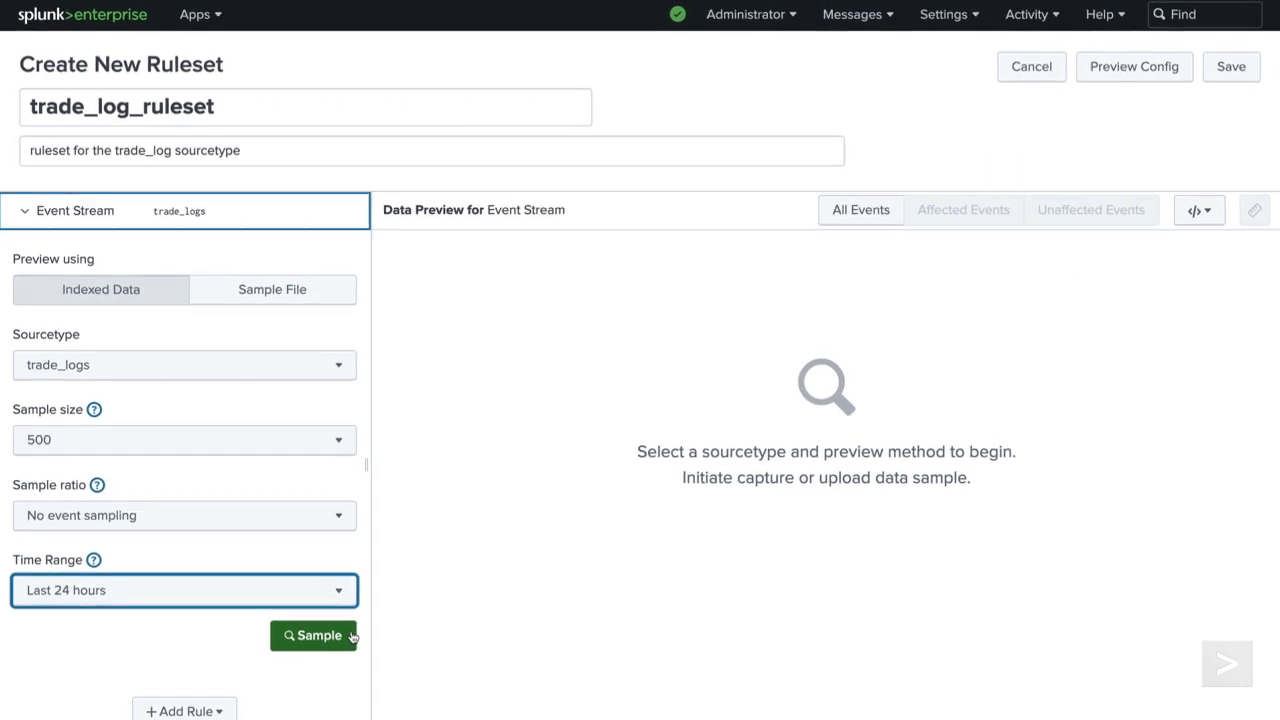
left_click(353, 634)
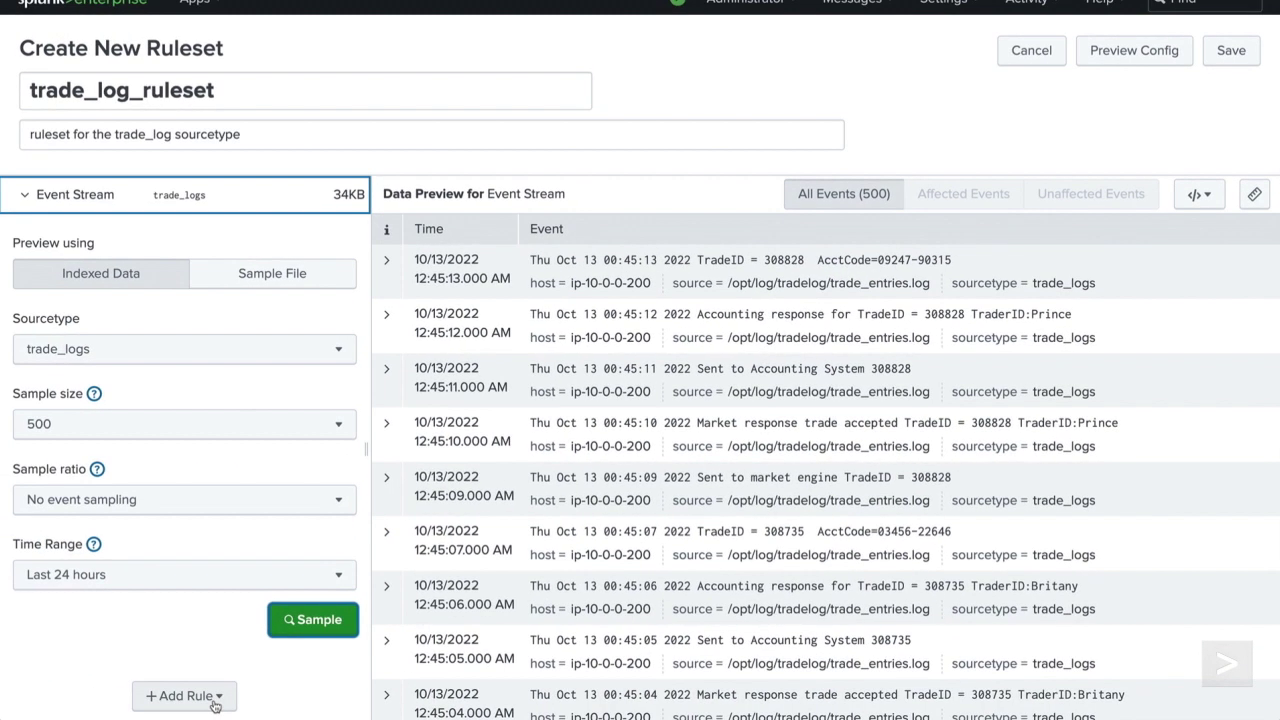
left_click(212, 698)
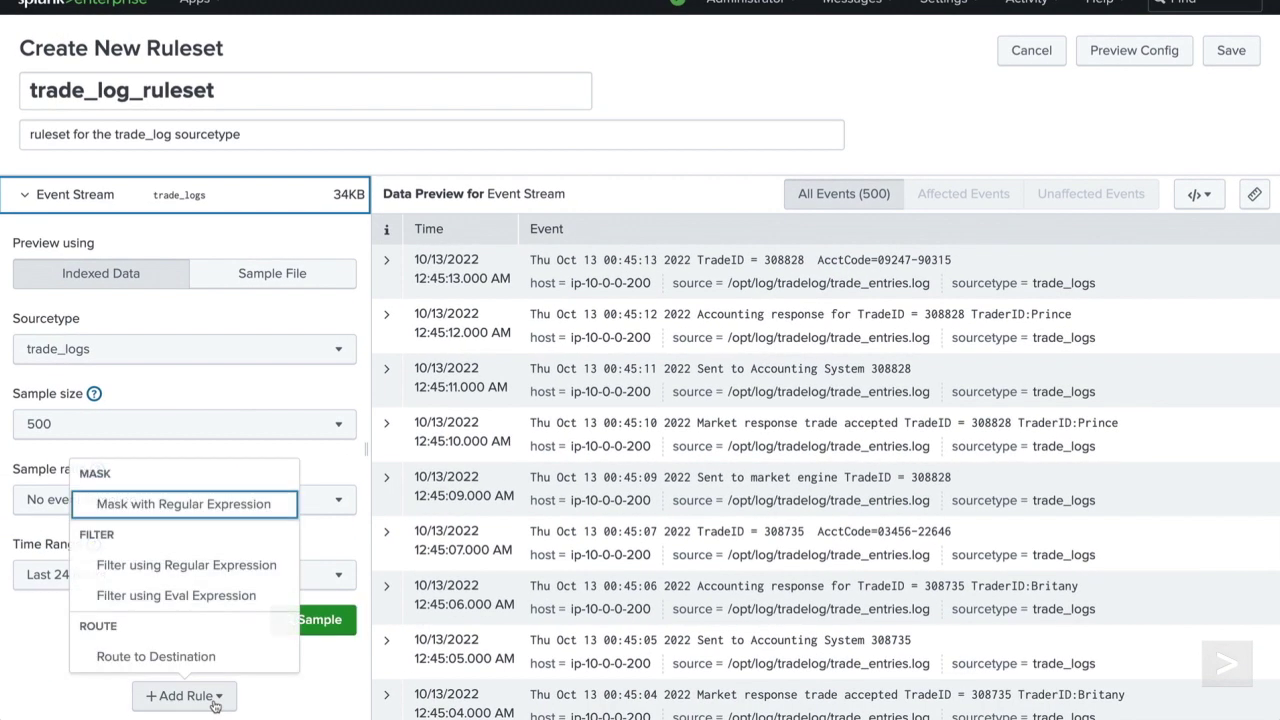
Add a Mask with Regex rule replacing (AcctCode=\d{5})-\d{5} with \1-XXXXX and apply it
left_click(288, 511)
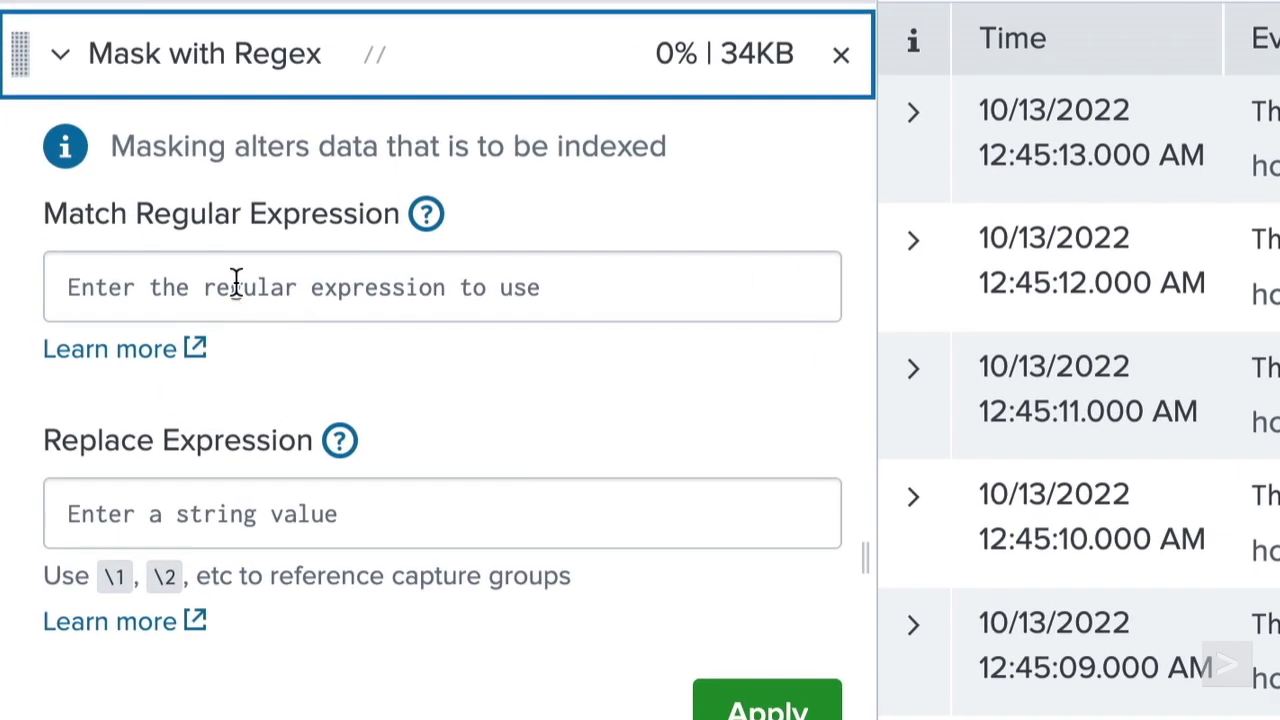
left_click(157, 260)
type("(")
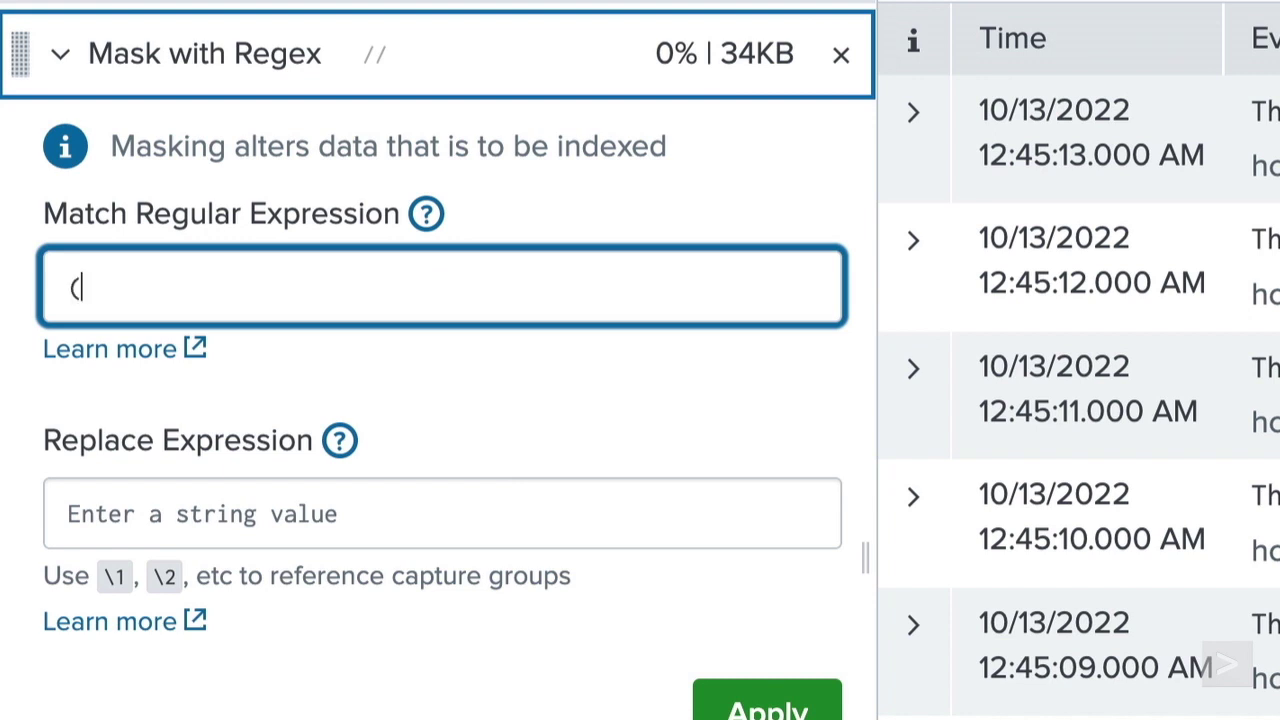
type("AcctCode")
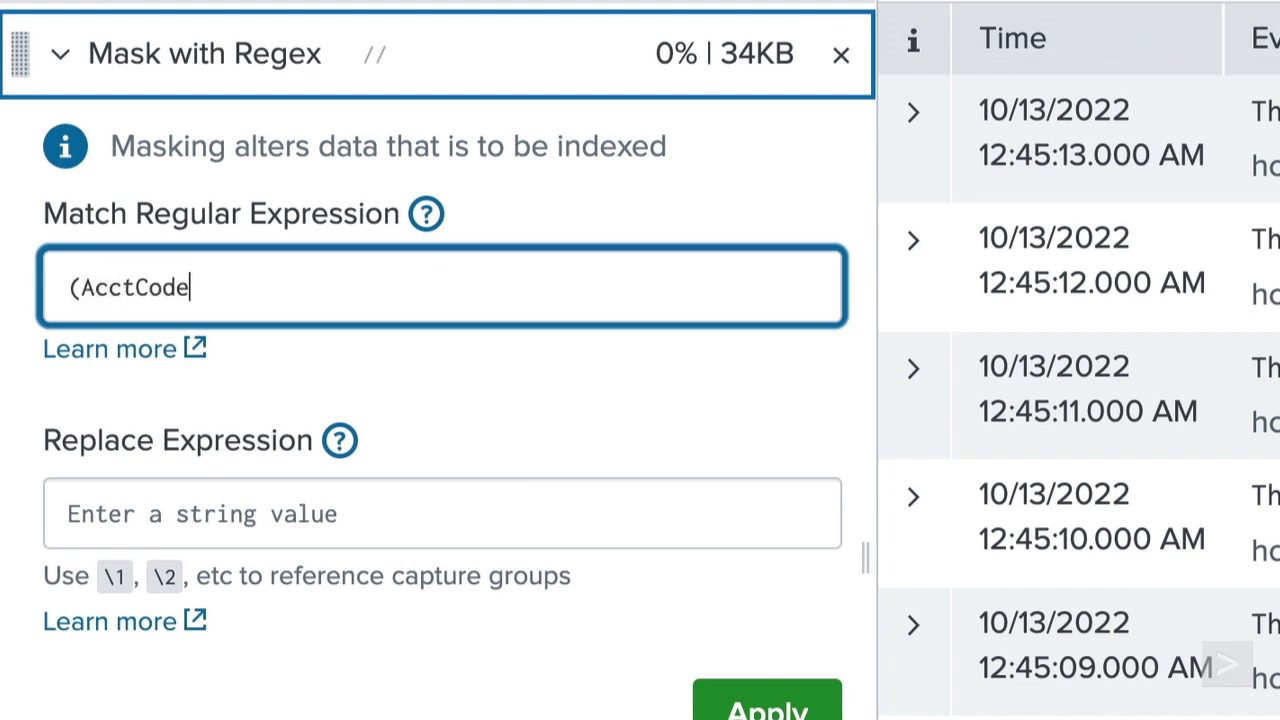
type("=\\d{5})-\\d")
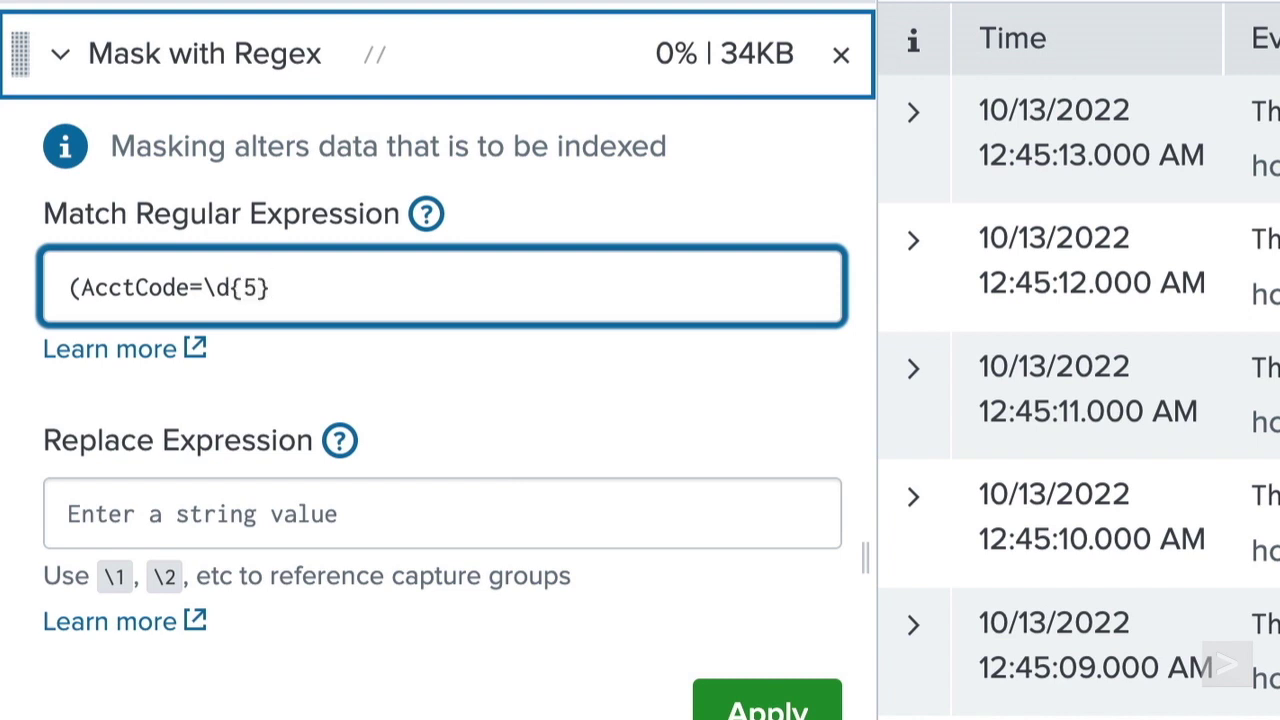
type("{5}")
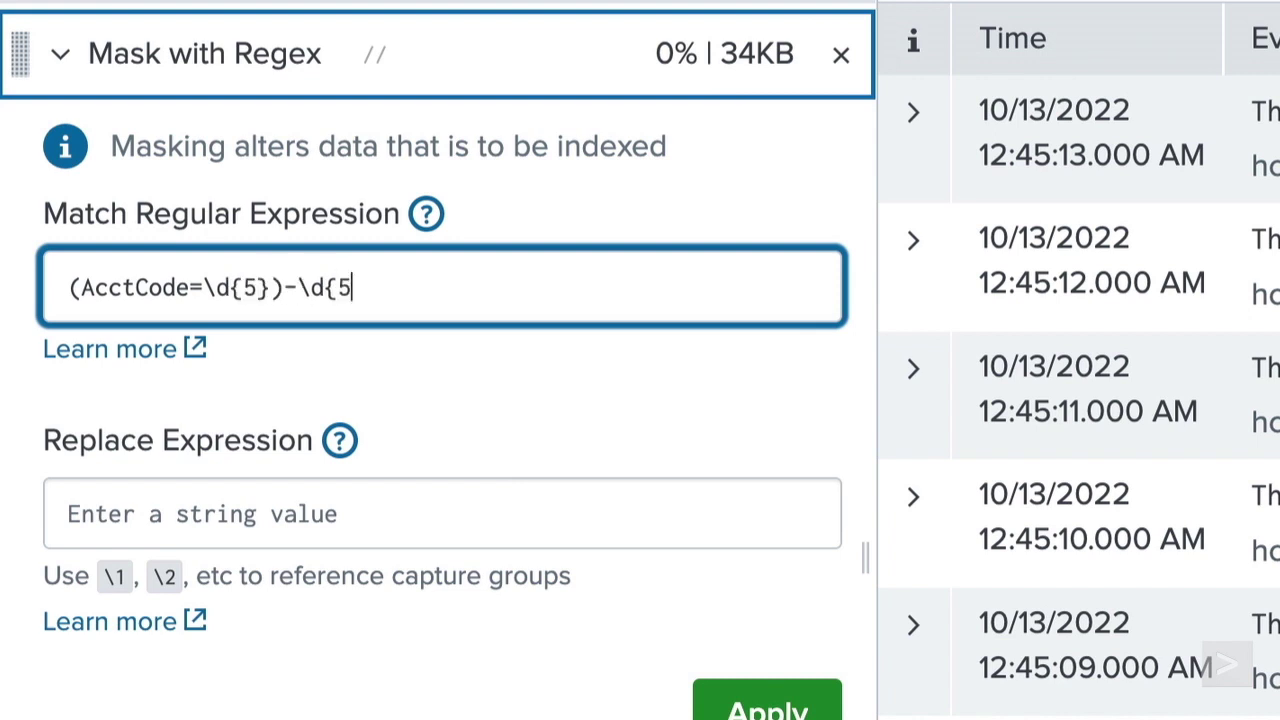
left_click(243, 332)
scroll(248, 345, "down", 1)
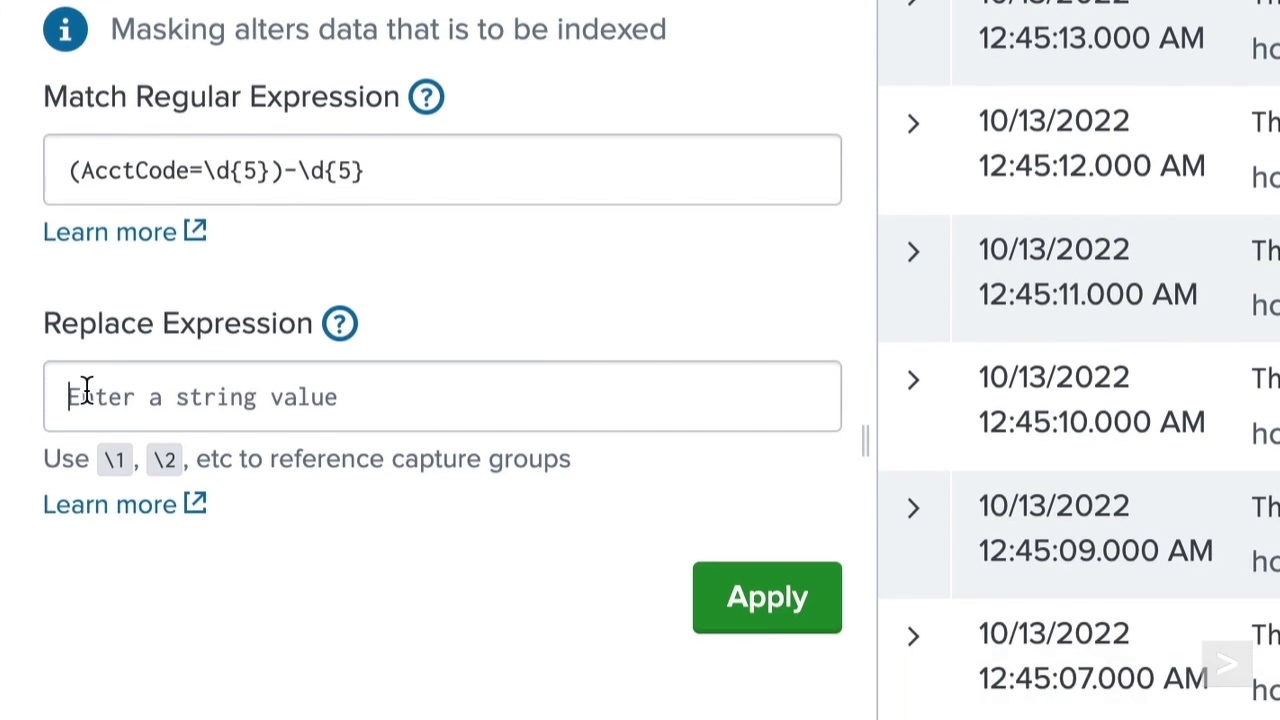
left_click(83, 391)
type("\\1")
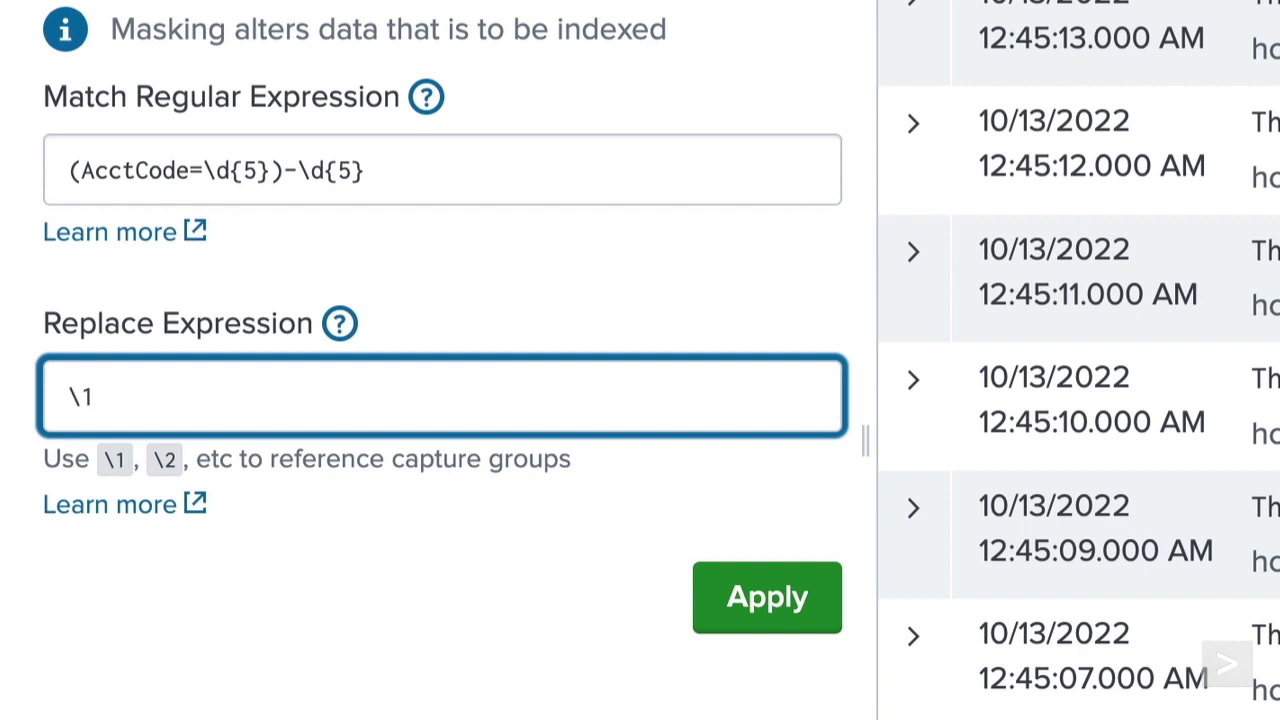
type("-XXXXX")
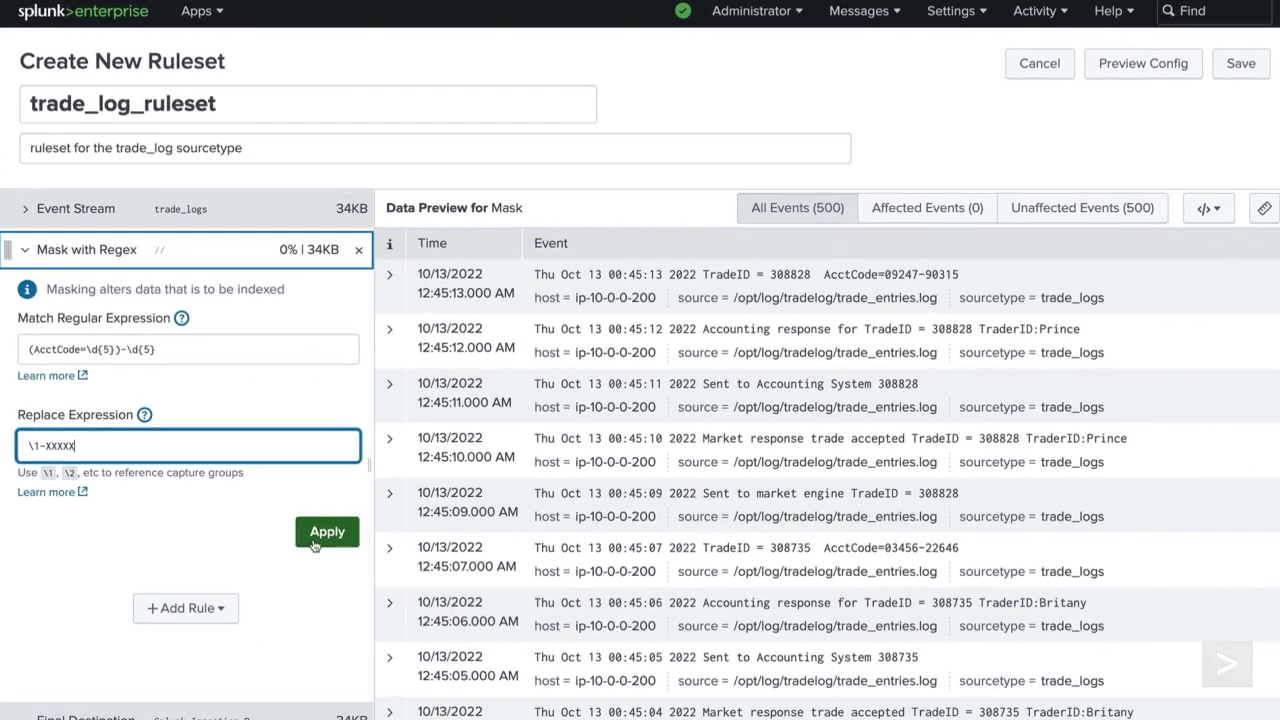
left_click(588, 588)
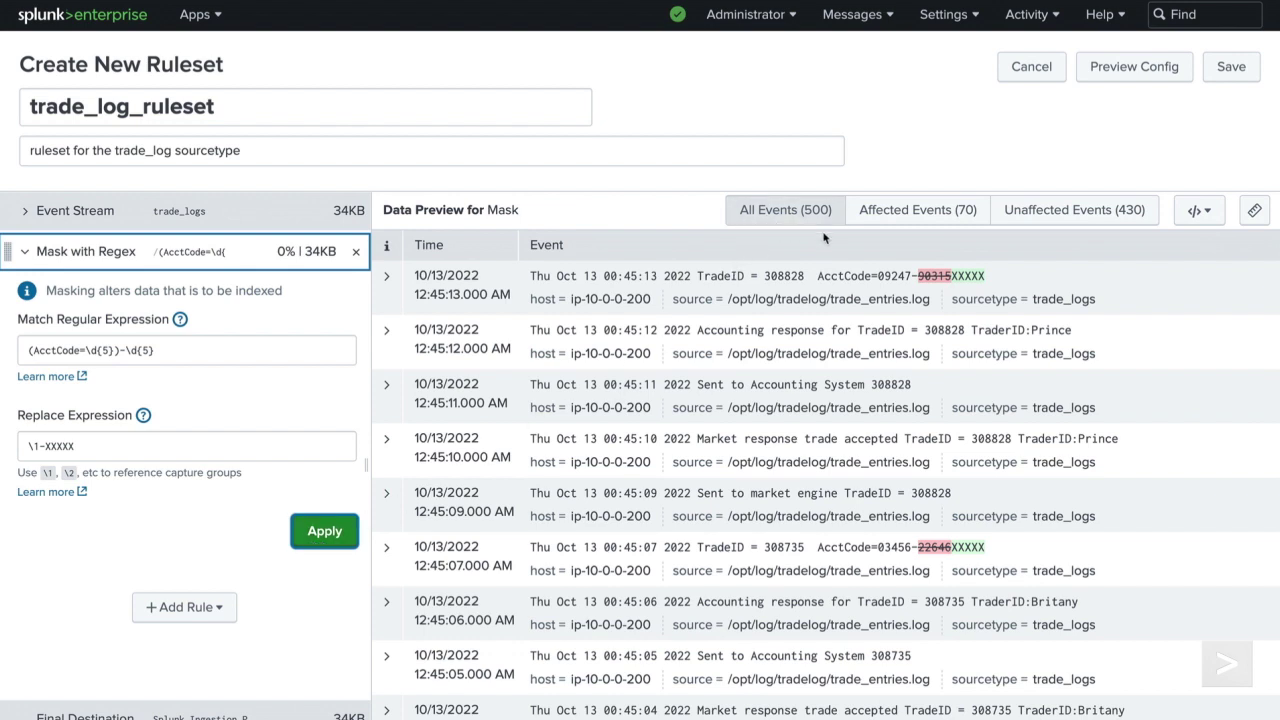
Review affected, unaffected and all events, preview the Final Destination output, and save the ruleset
left_click(924, 222)
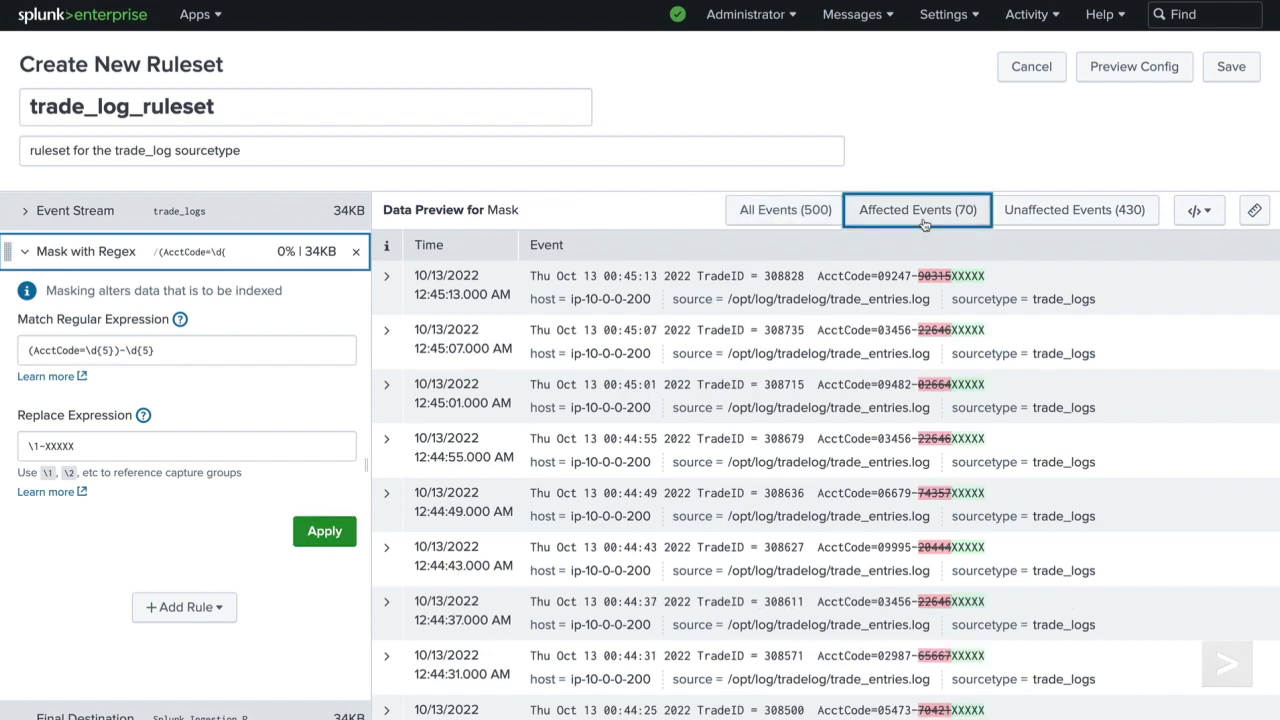
left_click(1048, 218)
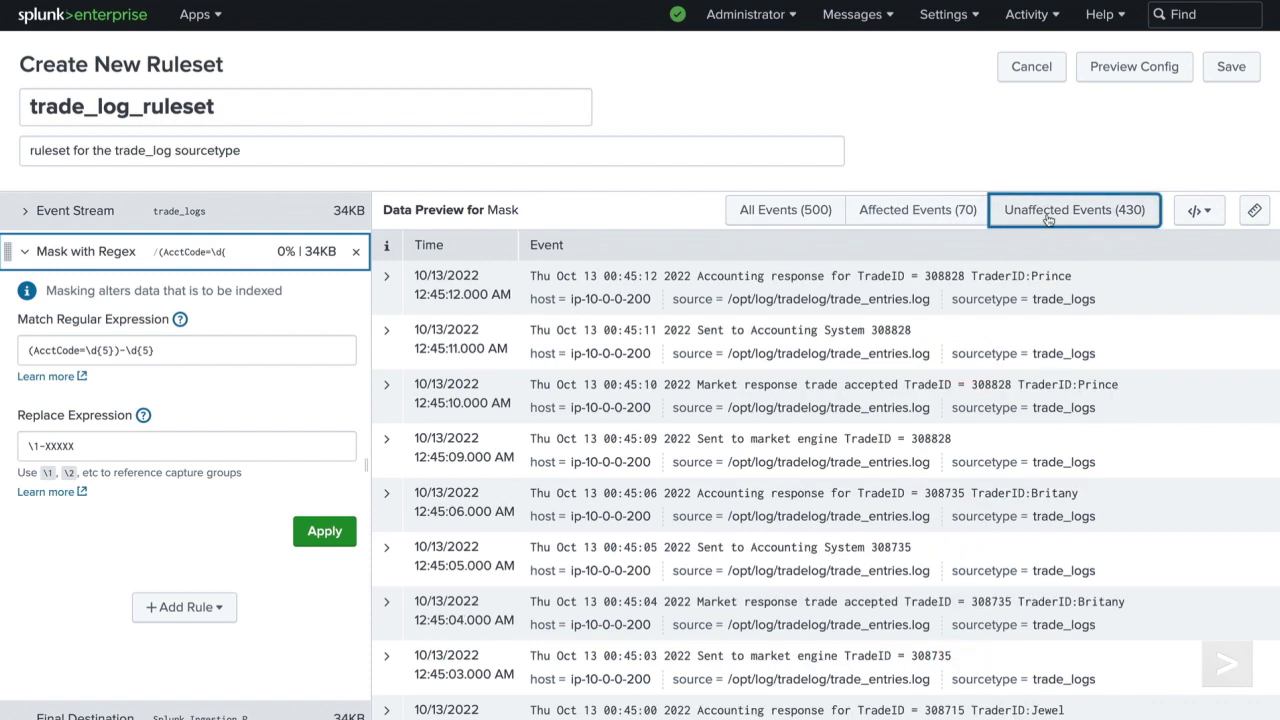
left_click(785, 209)
scroll(276, 712, "down", 1)
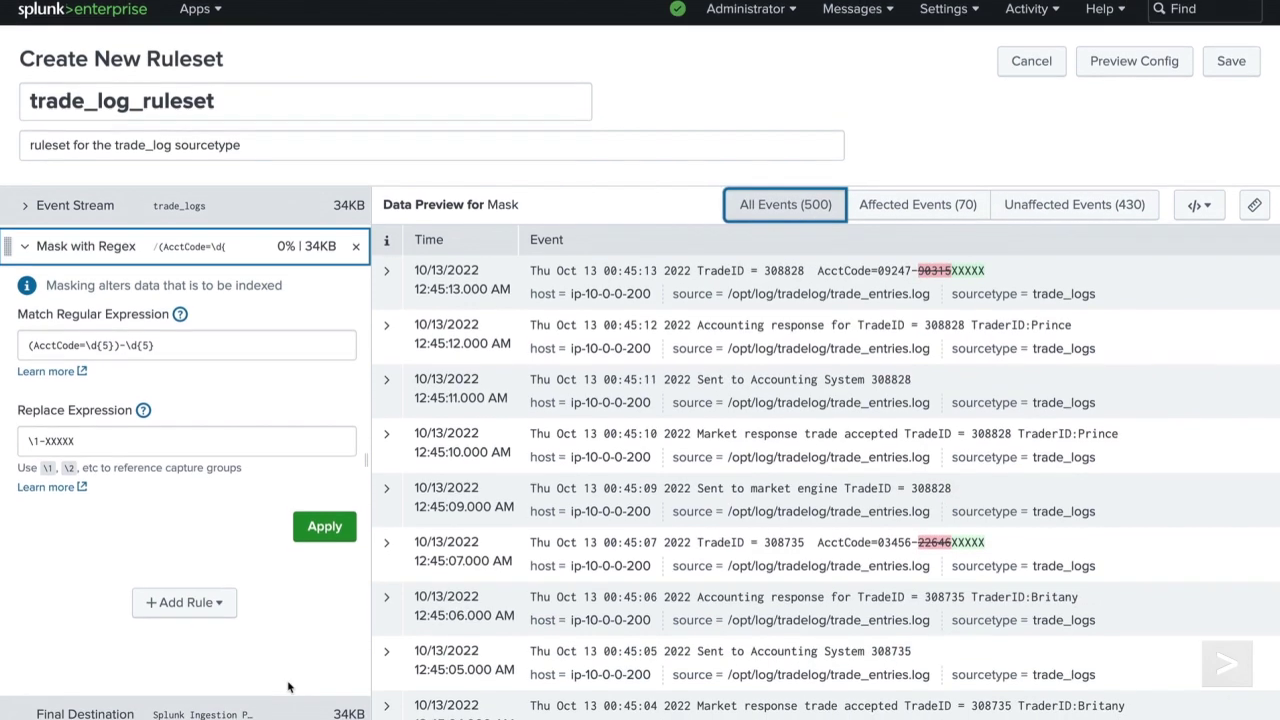
left_click(276, 712)
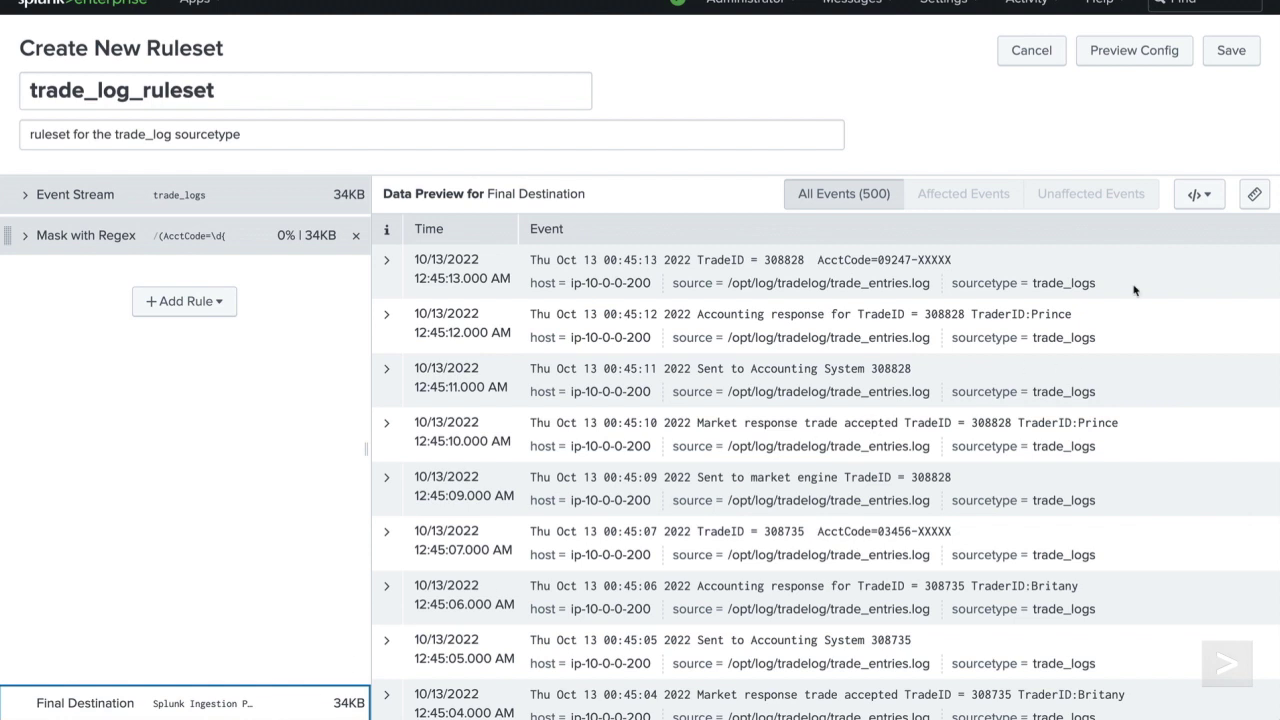
left_click(1235, 60)
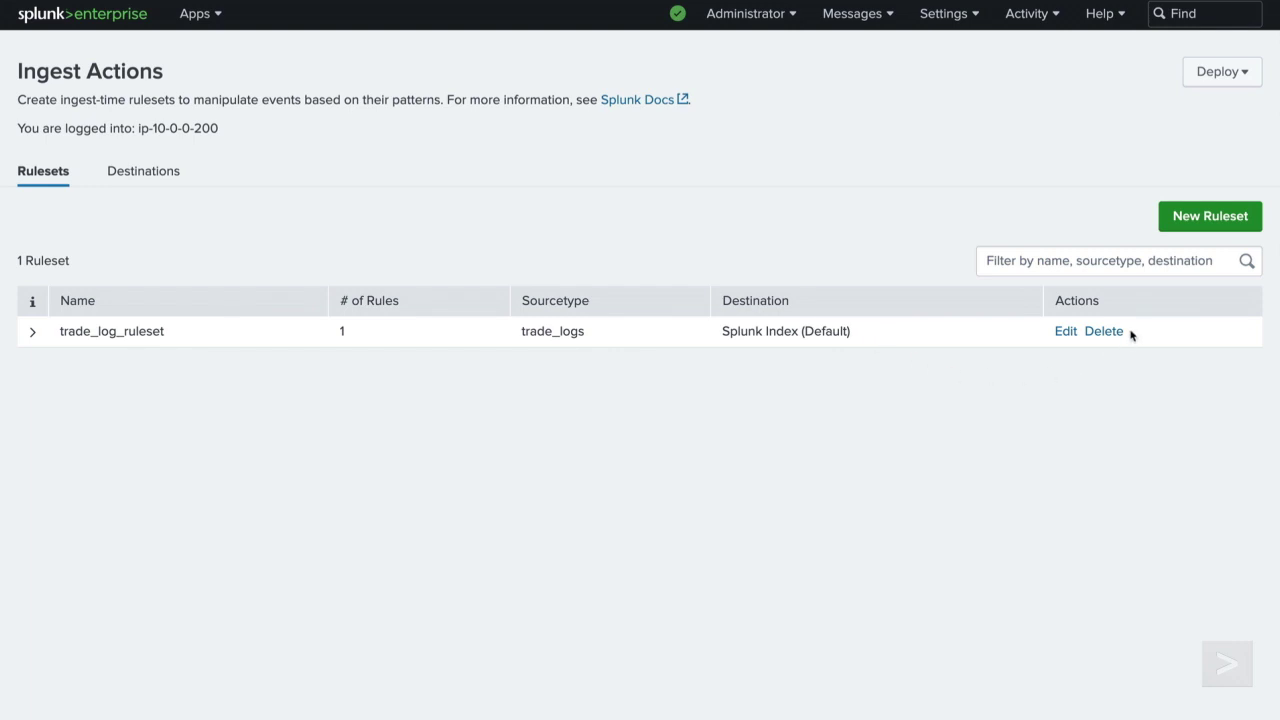
Reopen trade_log_ruleset for editing from the Ingest Actions list
left_click(1066, 331)
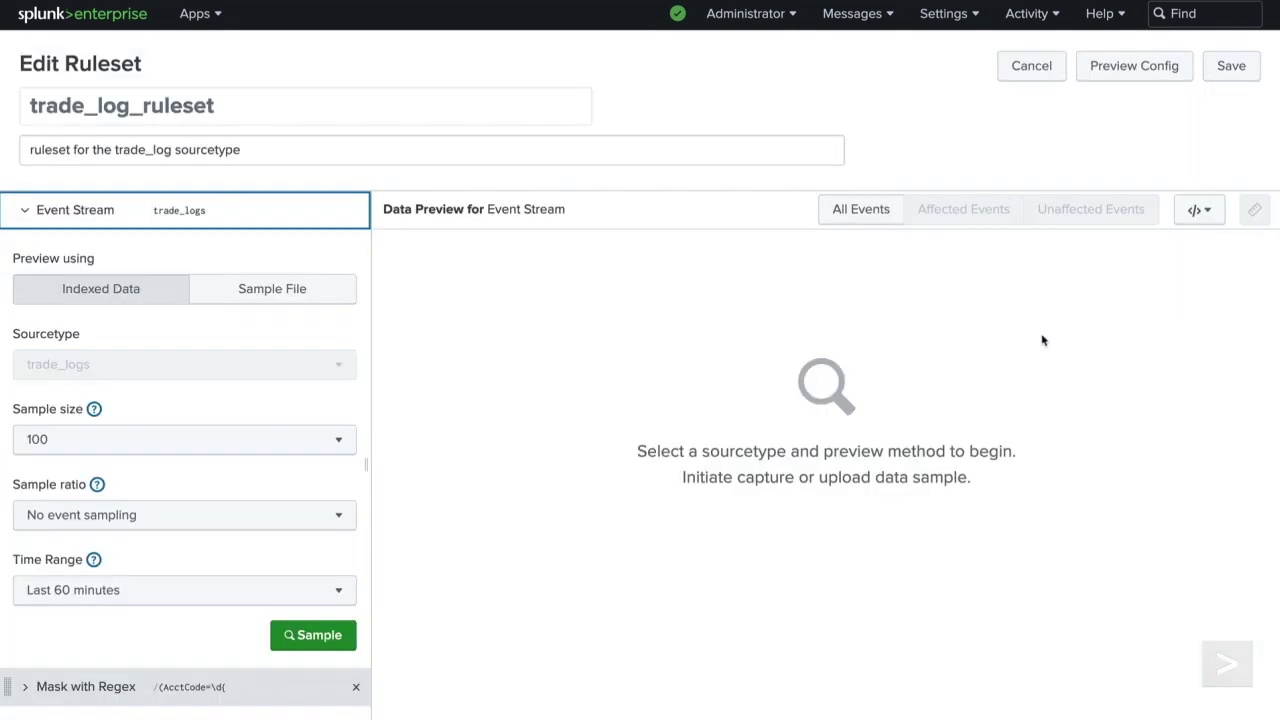
Resample 500 trade_logs events from the last 24 hours into the preview
left_click(287, 448)
left_click(244, 518)
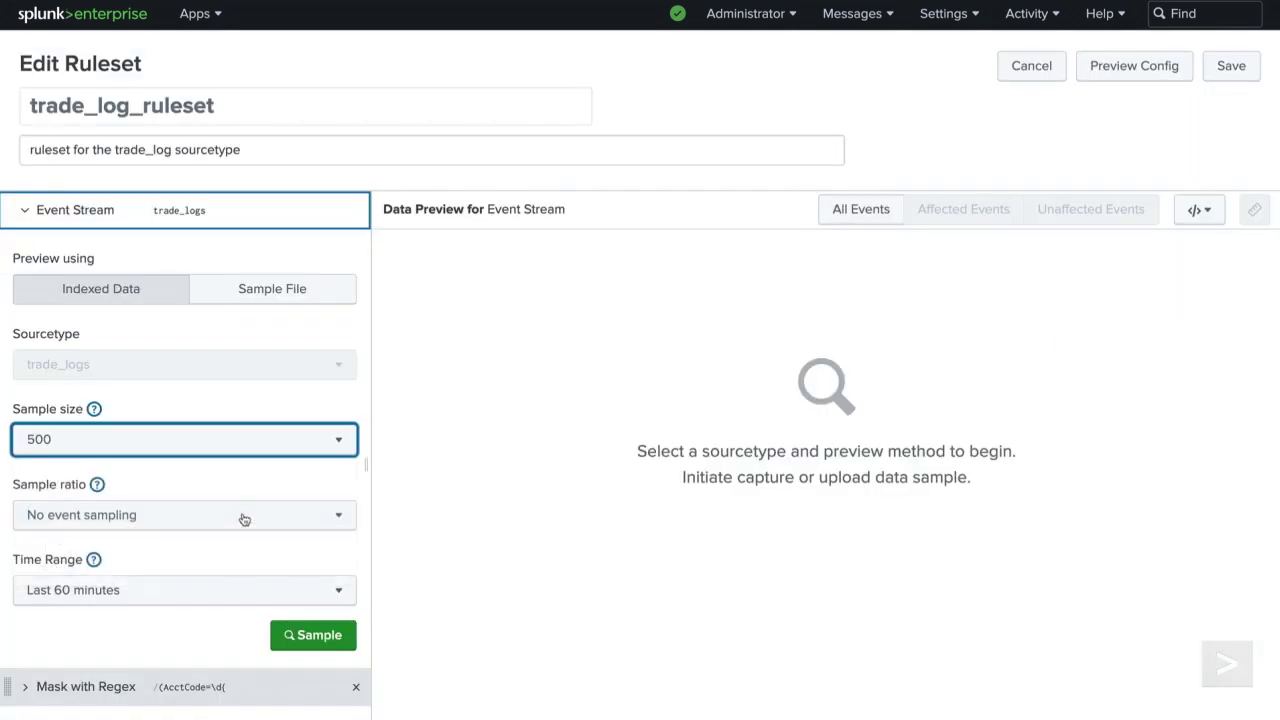
left_click(183, 591)
left_click(178, 462)
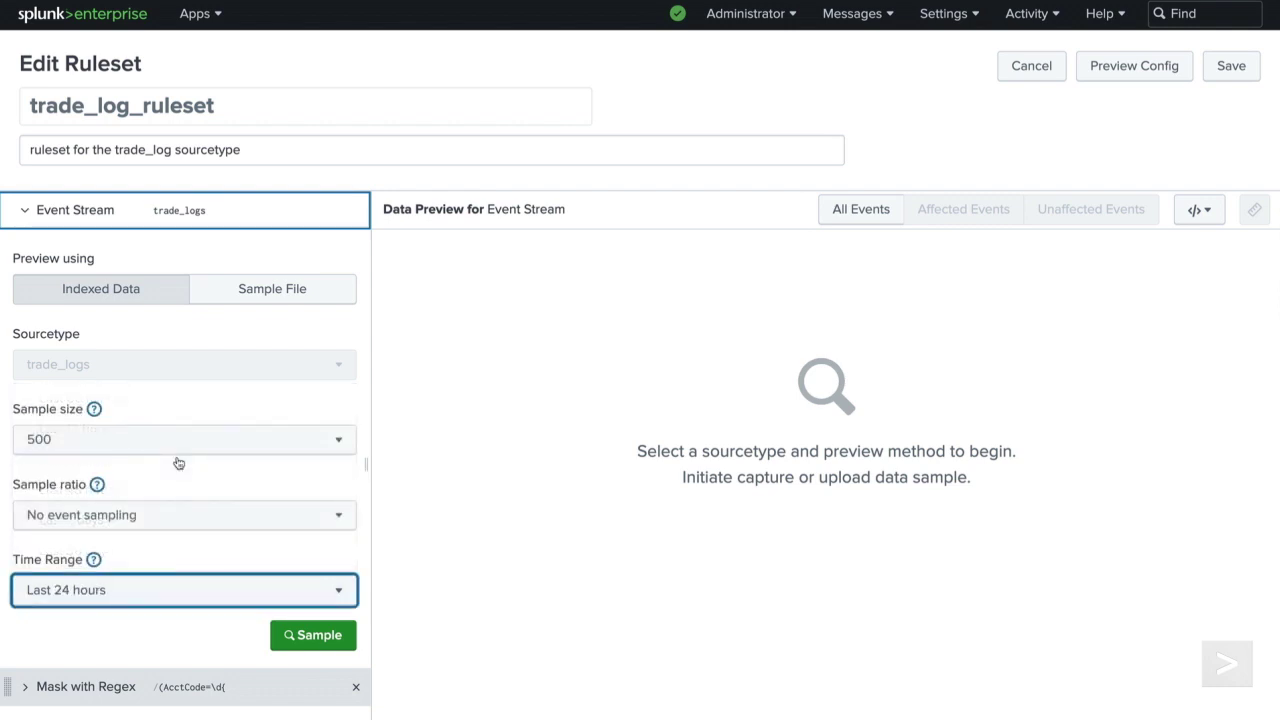
left_click(347, 644)
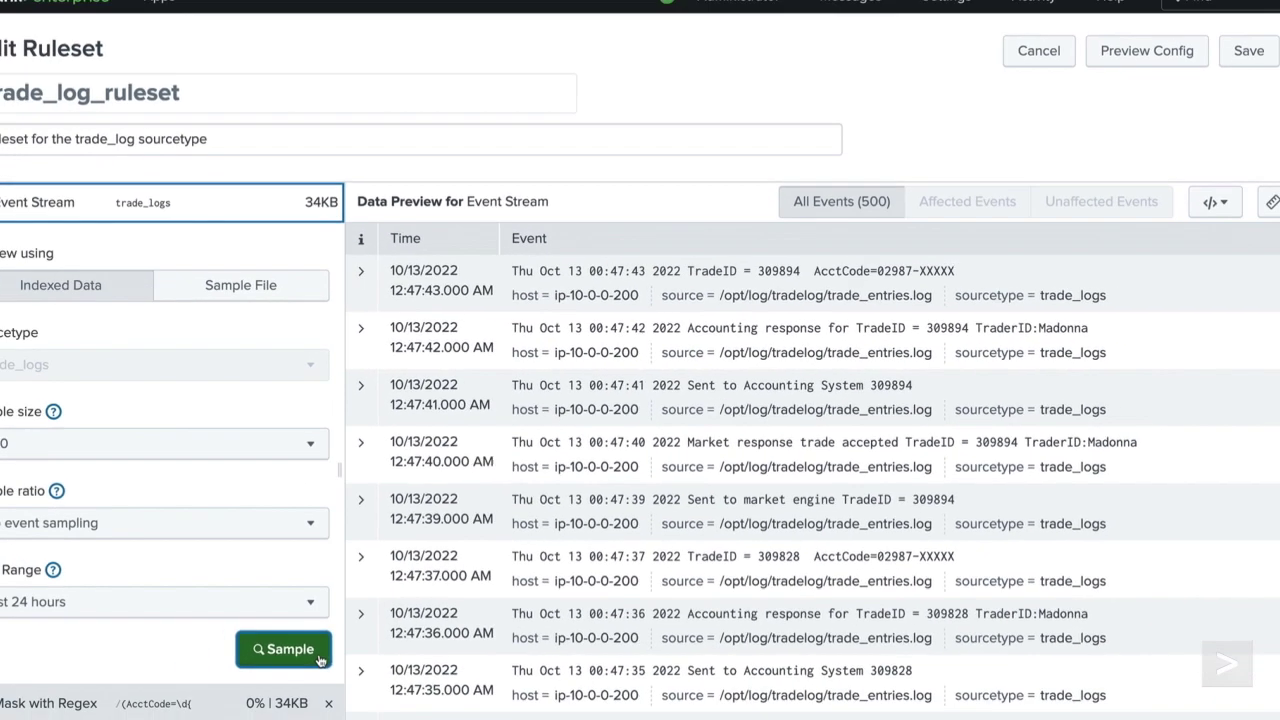
scroll(347, 646, "down", 3)
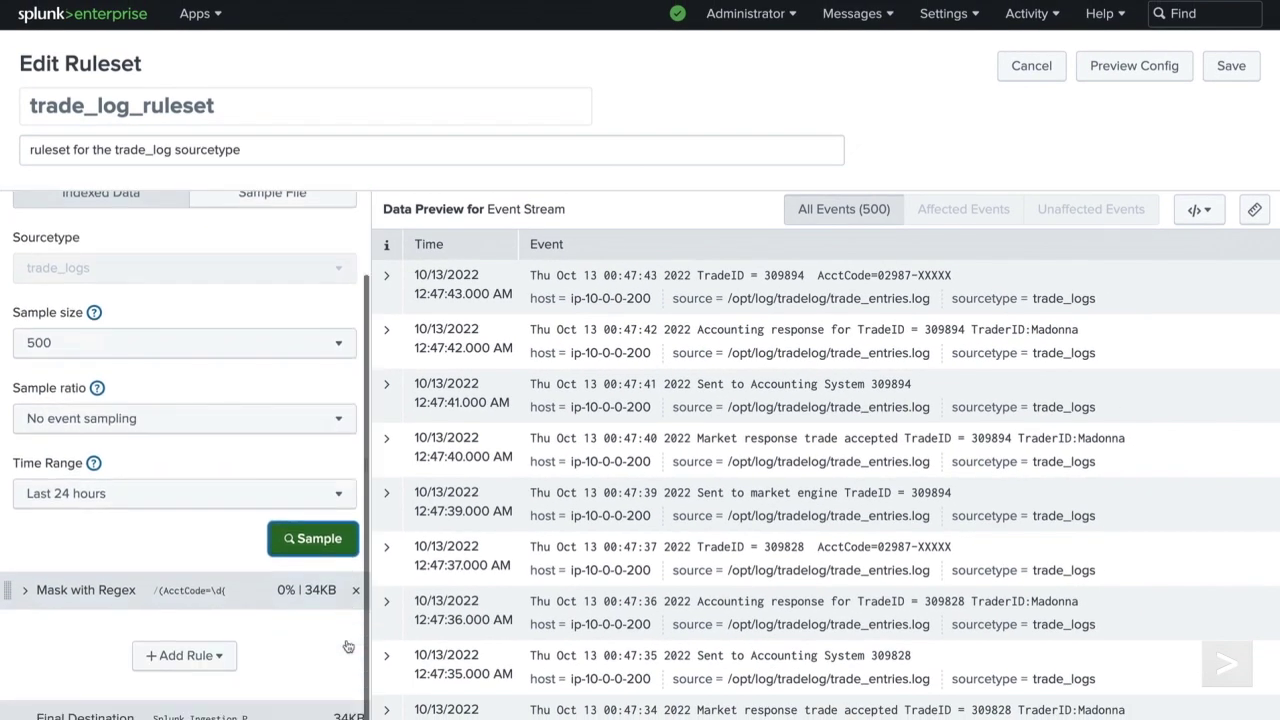
Add a Filter using Regular Expression rule on _raw that drops events matching the trader's identifier
left_click(218, 664)
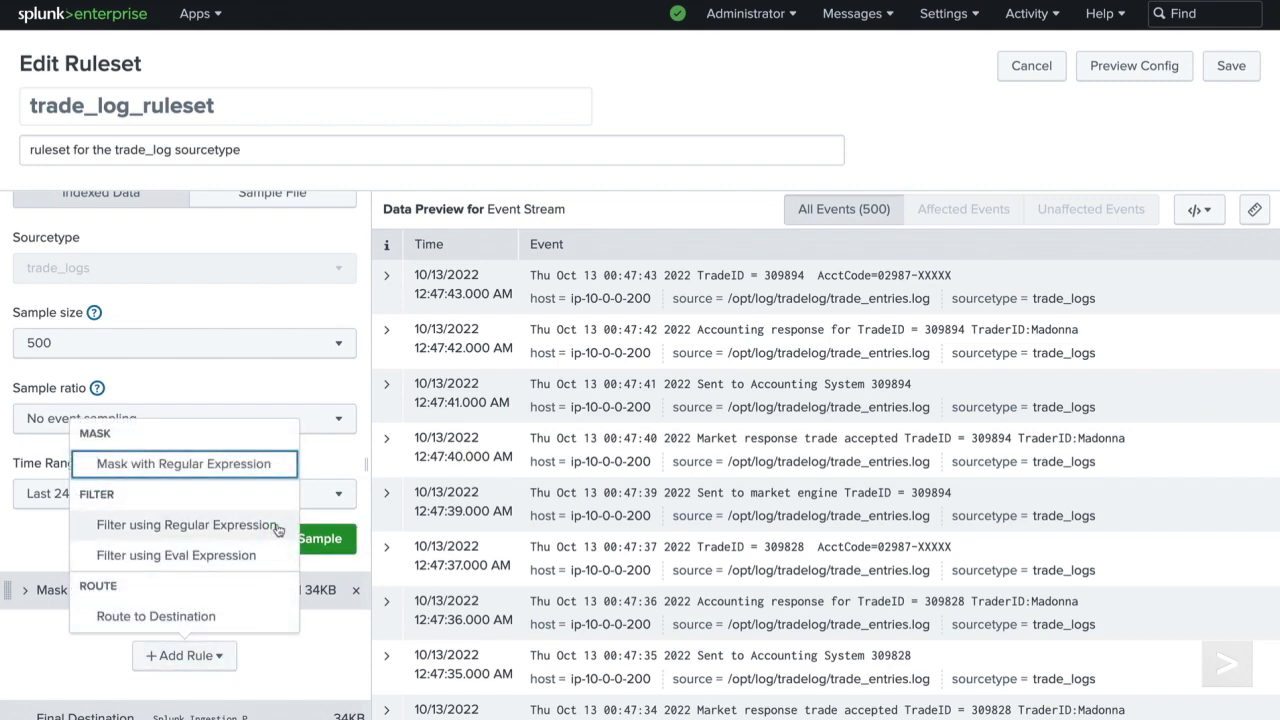
left_click(278, 530)
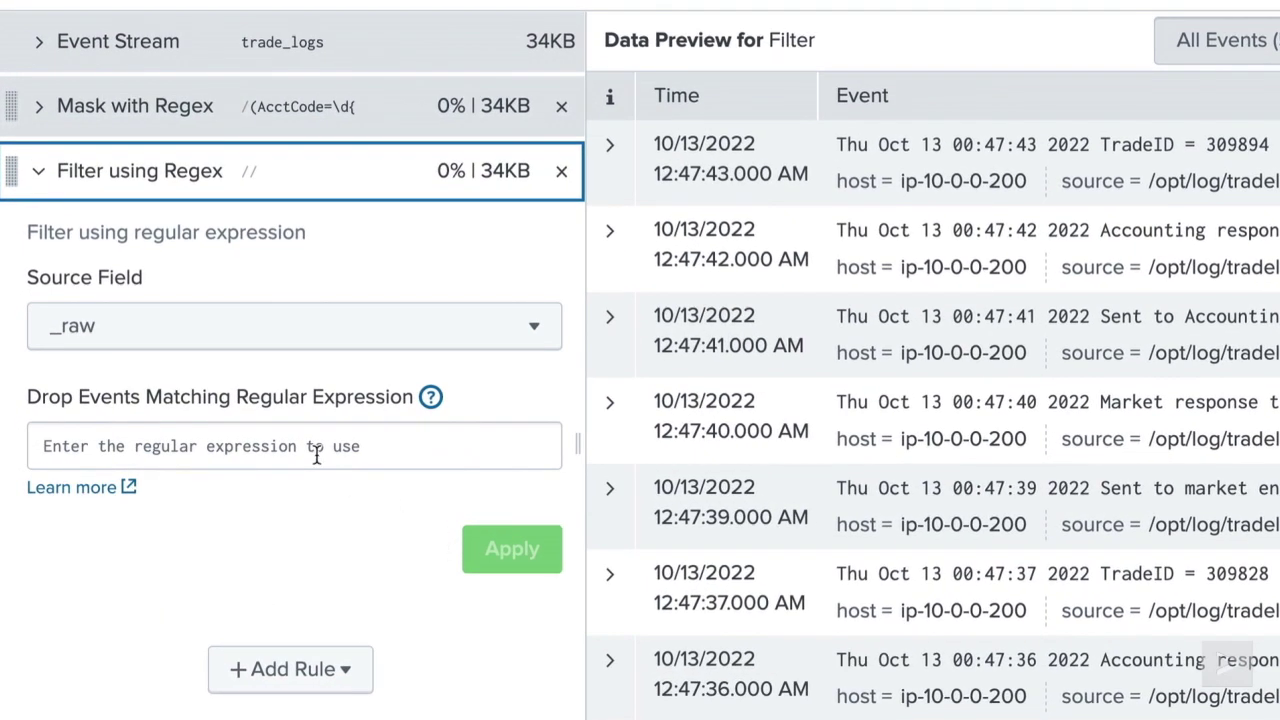
left_click(149, 331)
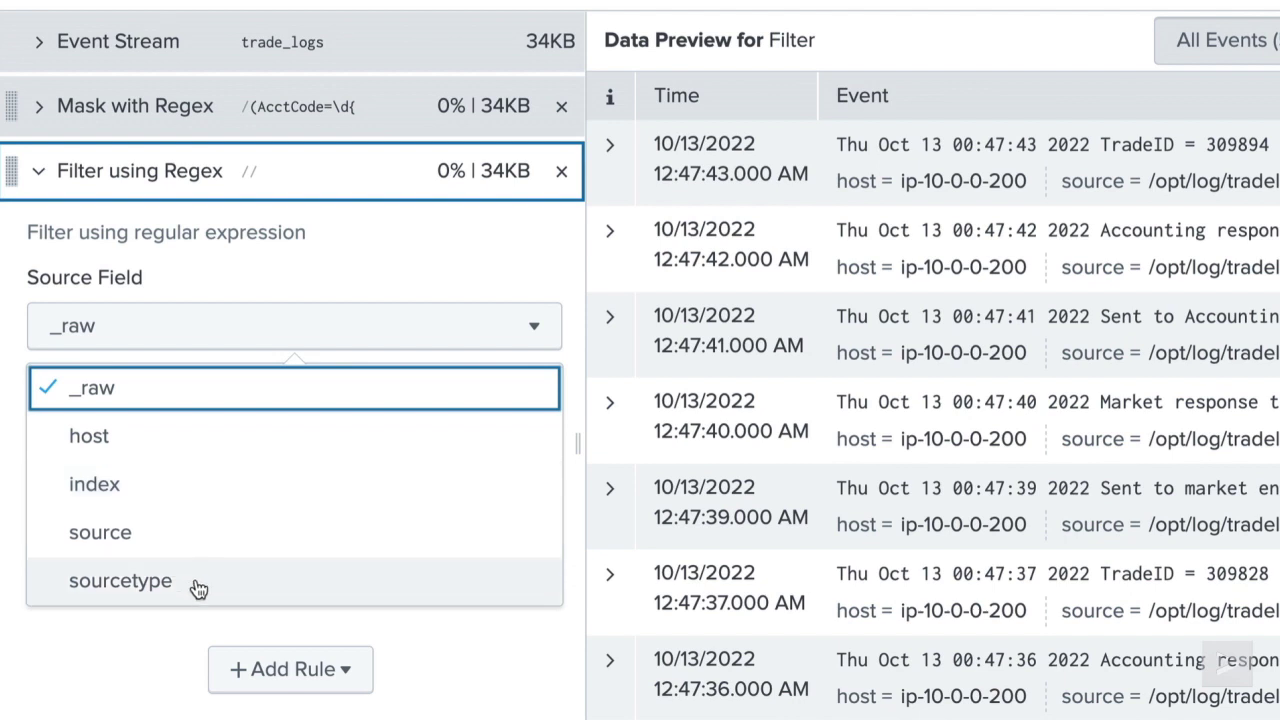
left_click(128, 330)
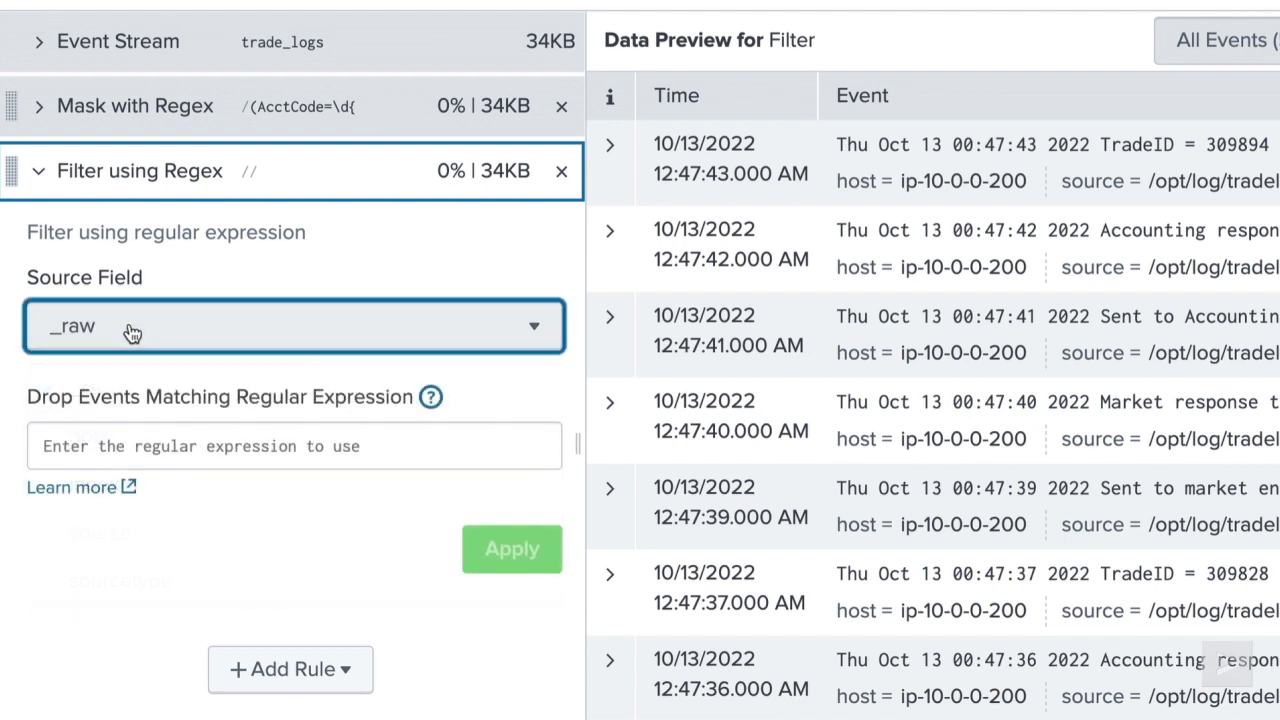
left_click(48, 443)
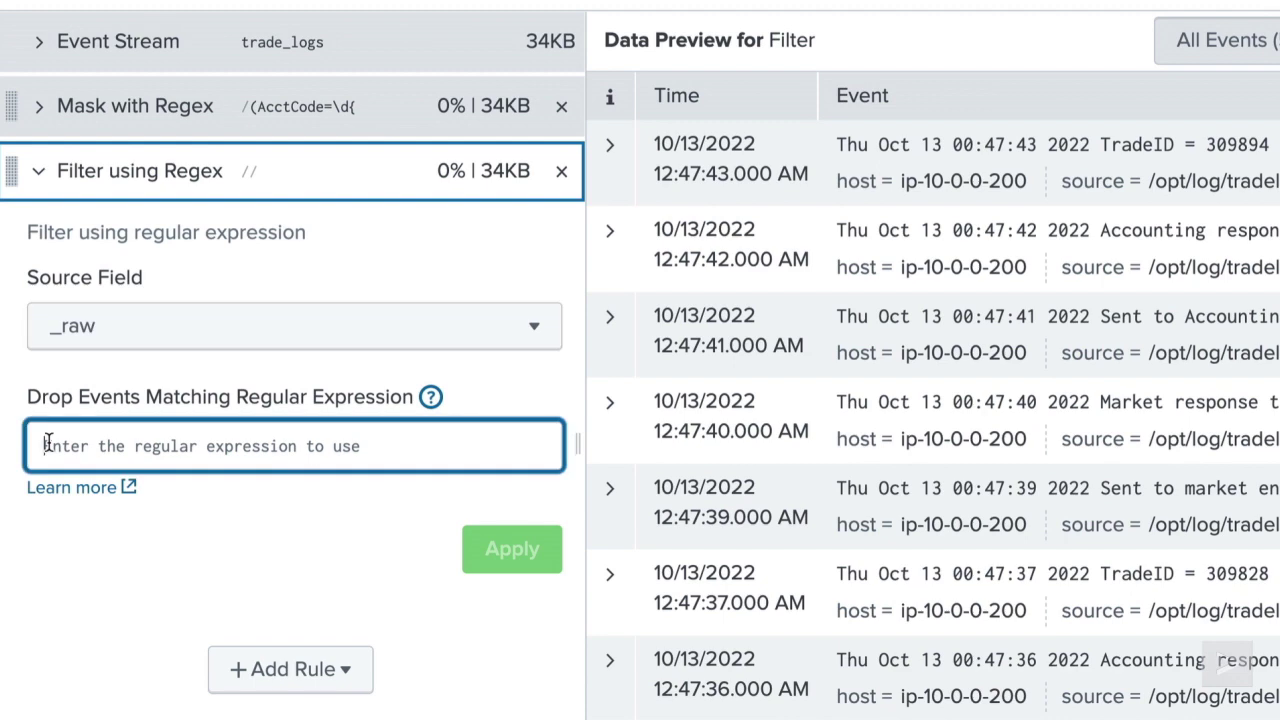
type("Madonna")
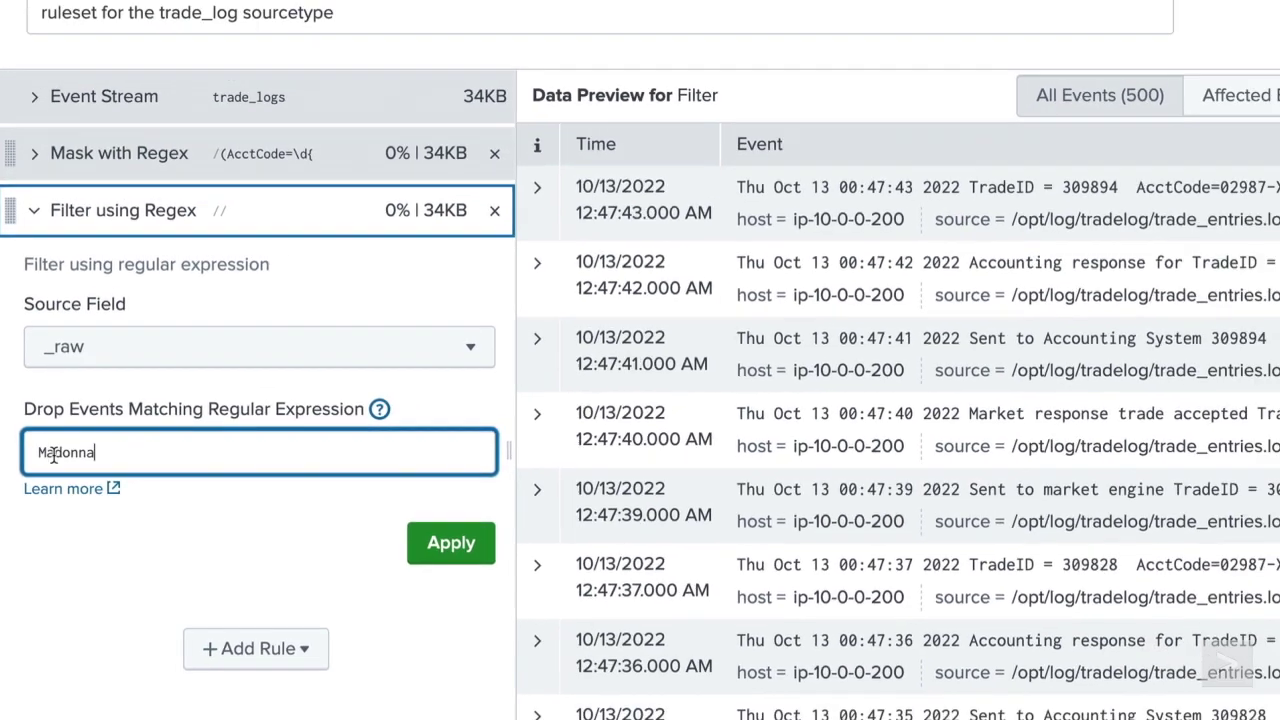
left_click(485, 565)
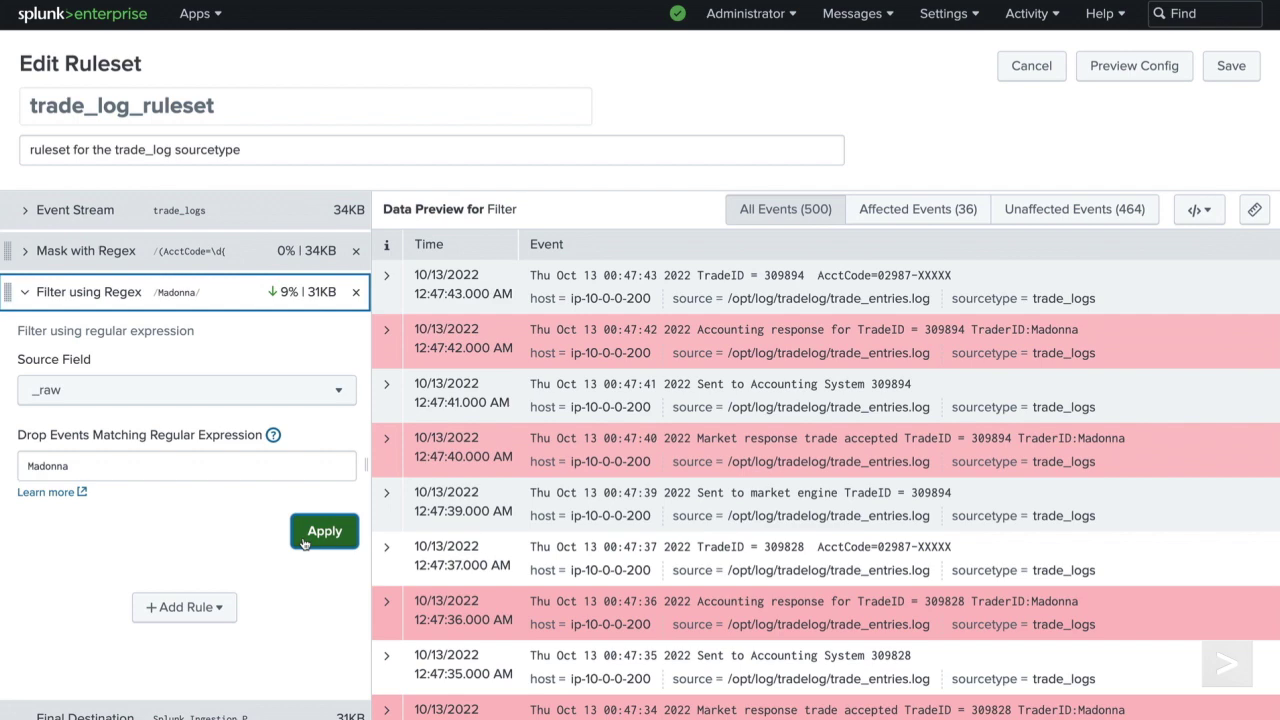
Review the 36 events flagged for dropping and save the ruleset with its two rules
scroll(290, 400, "down", 1)
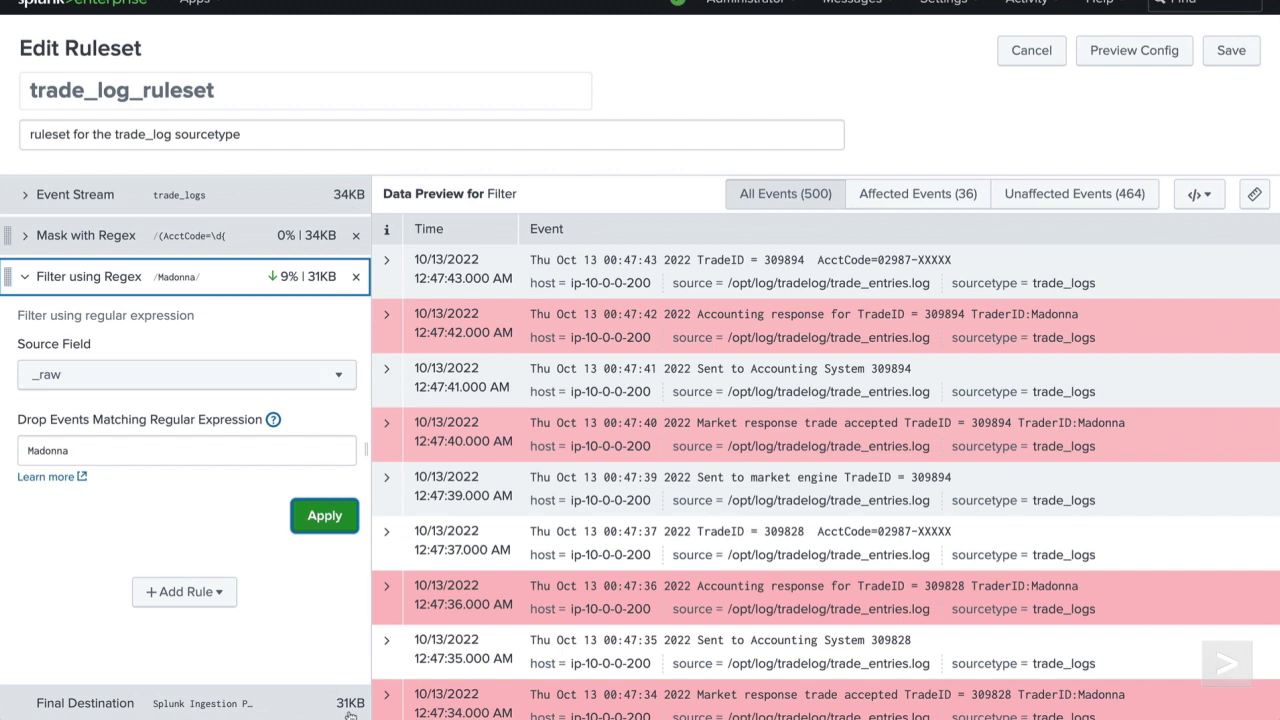
scroll(771, 477, "up", 2)
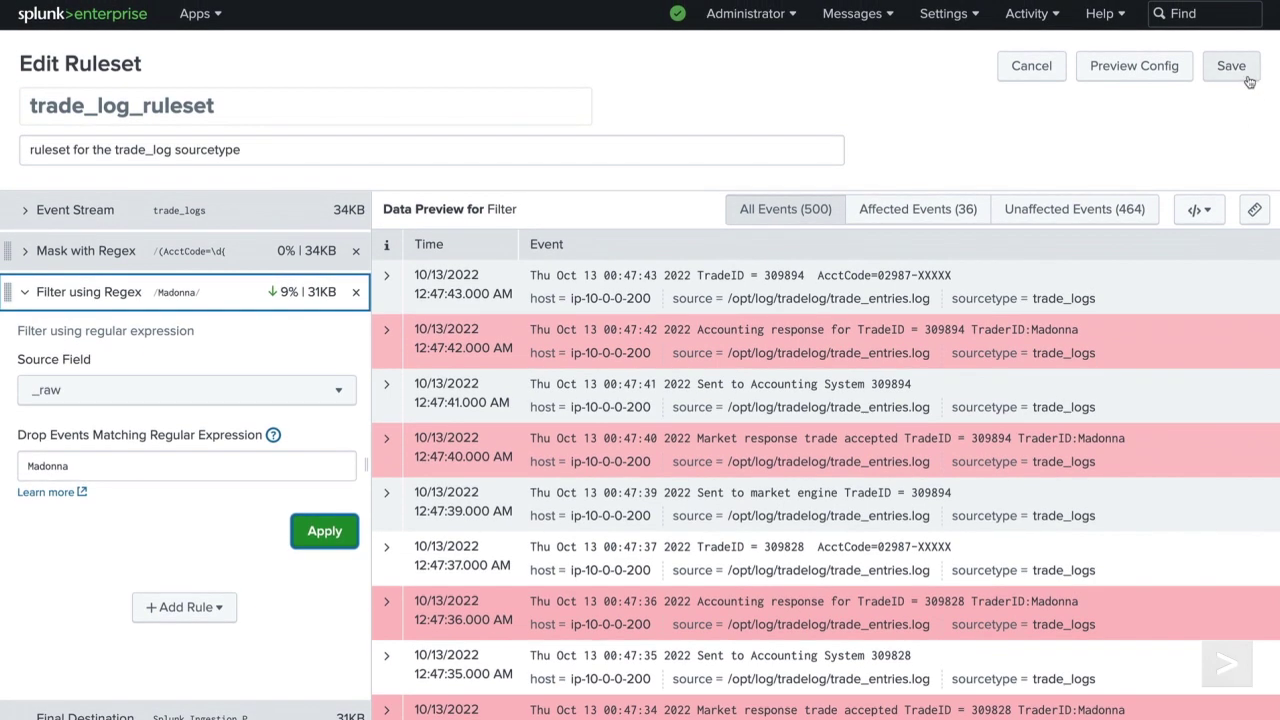
left_click(1238, 52)
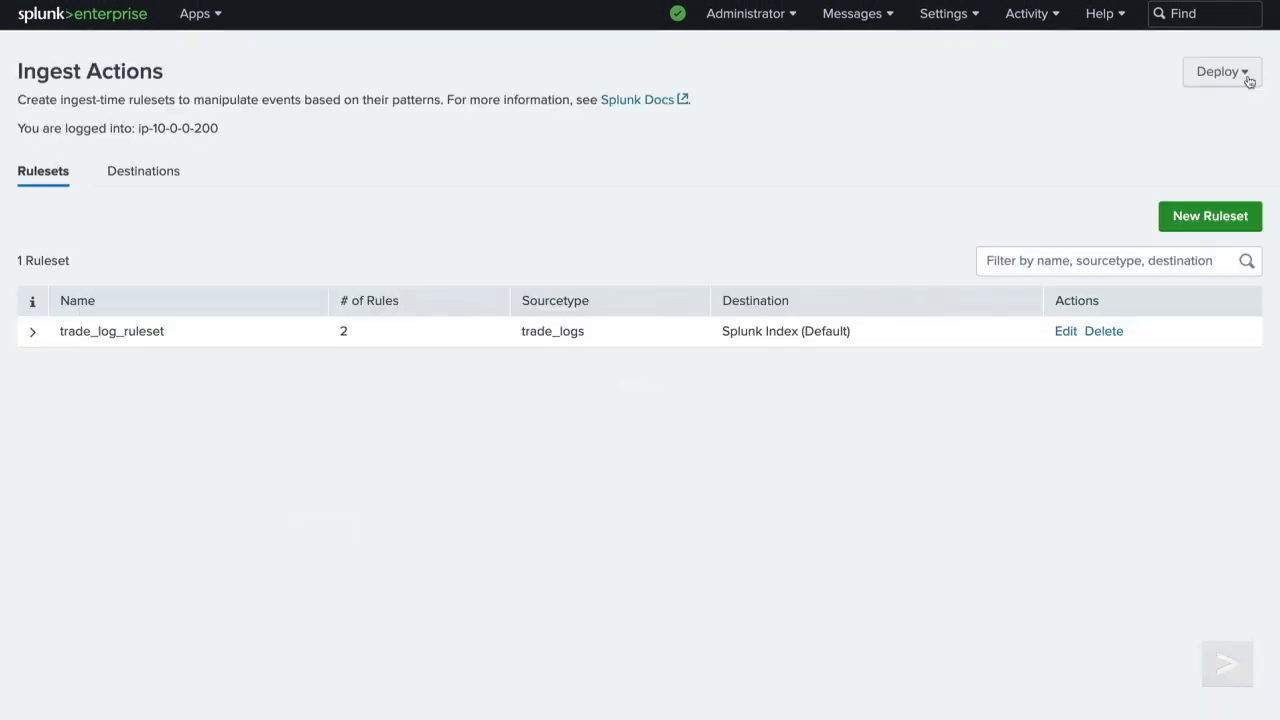
Search index=trade_history sourcetype=trade_logs over All time, returning 34,188 events
left_click(150, 29)
left_click(174, 143)
type("index=")
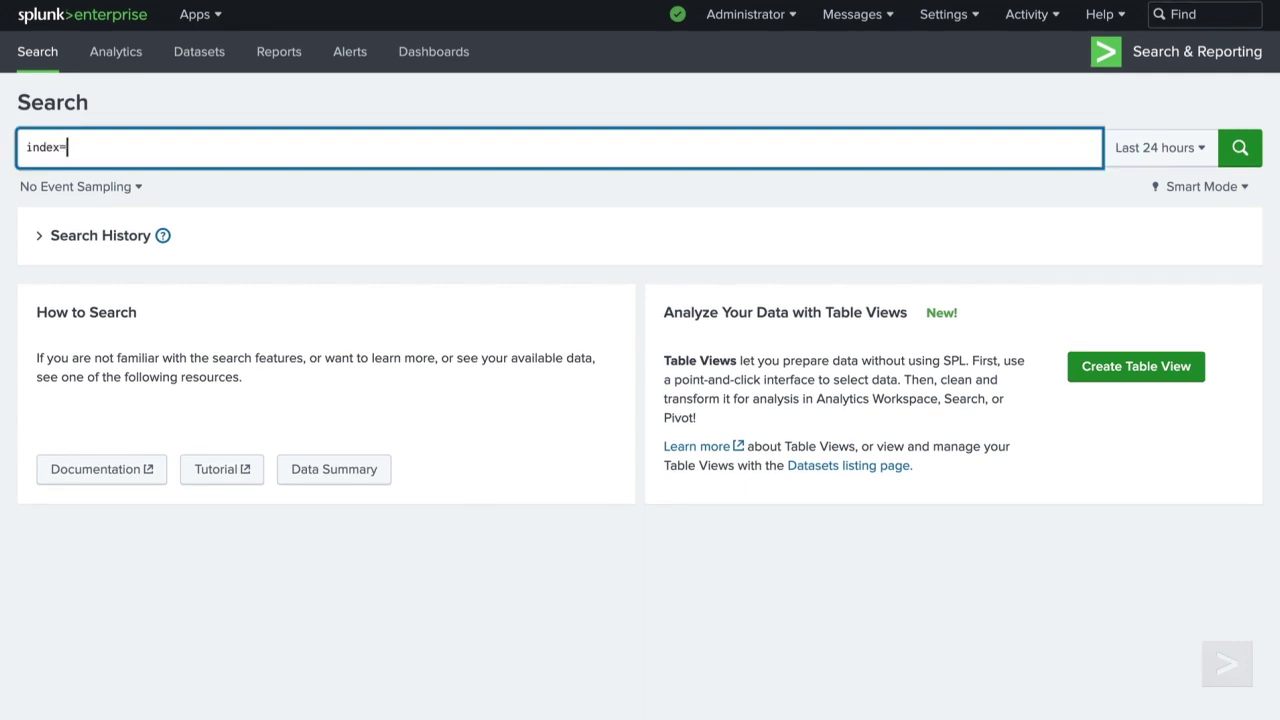
type("trade_history sourcetype=")
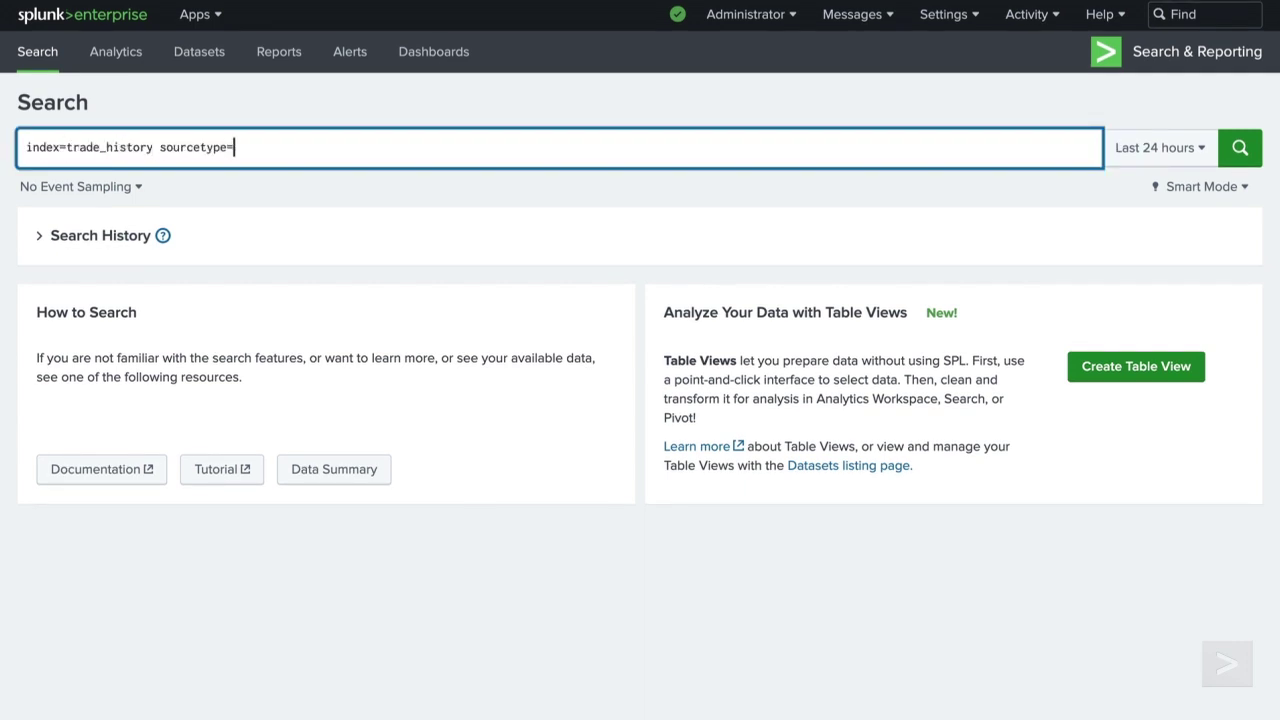
type("trade_logs")
left_click(1158, 148)
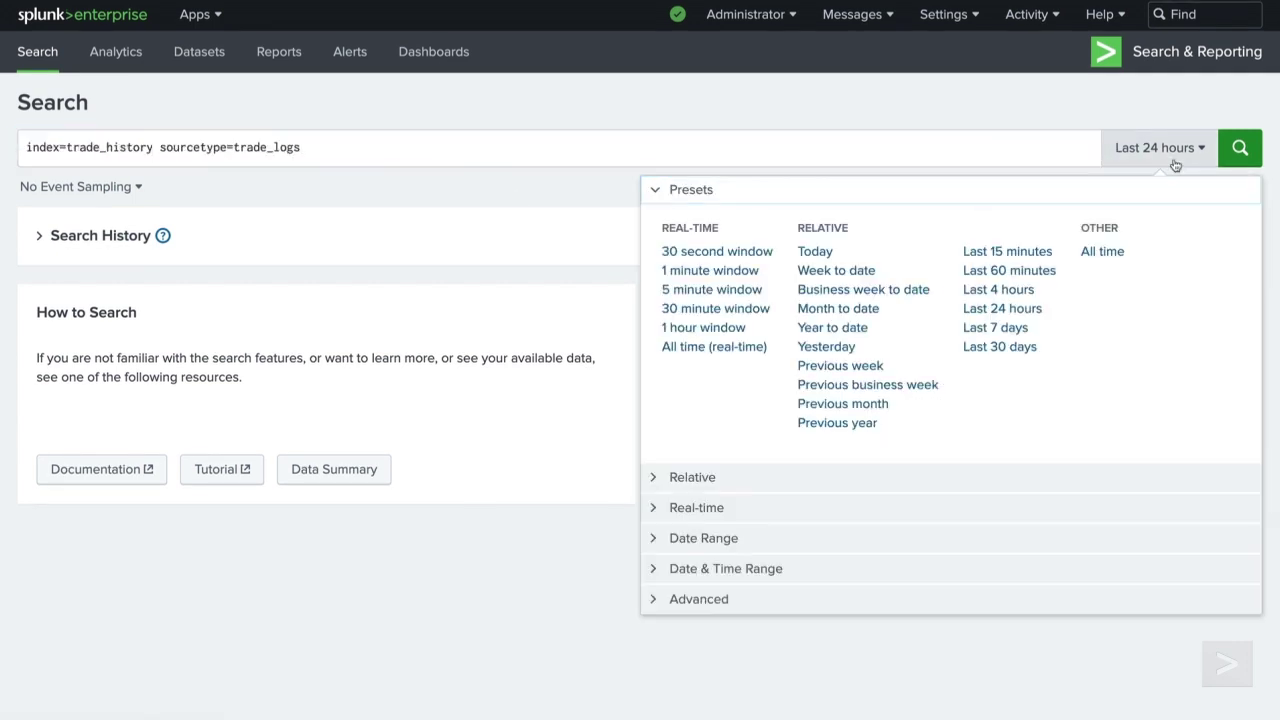
left_click(1108, 248)
left_click(1240, 147)
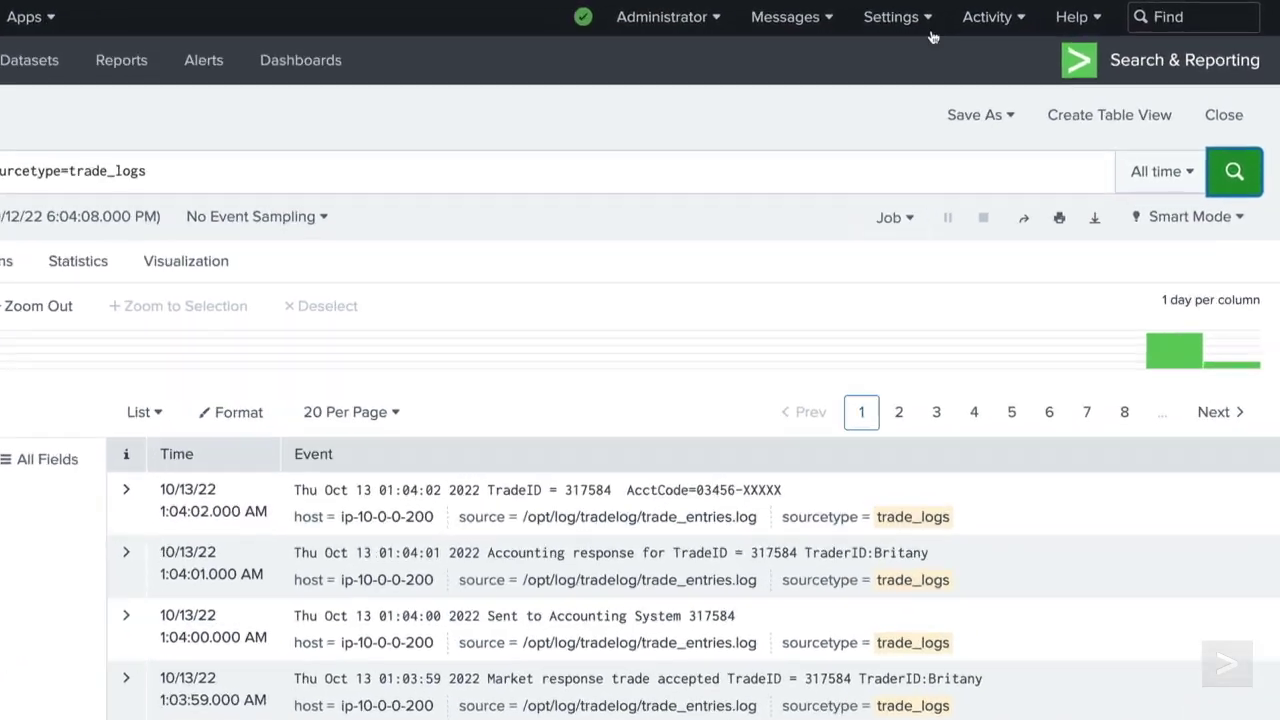
left_click(976, 26)
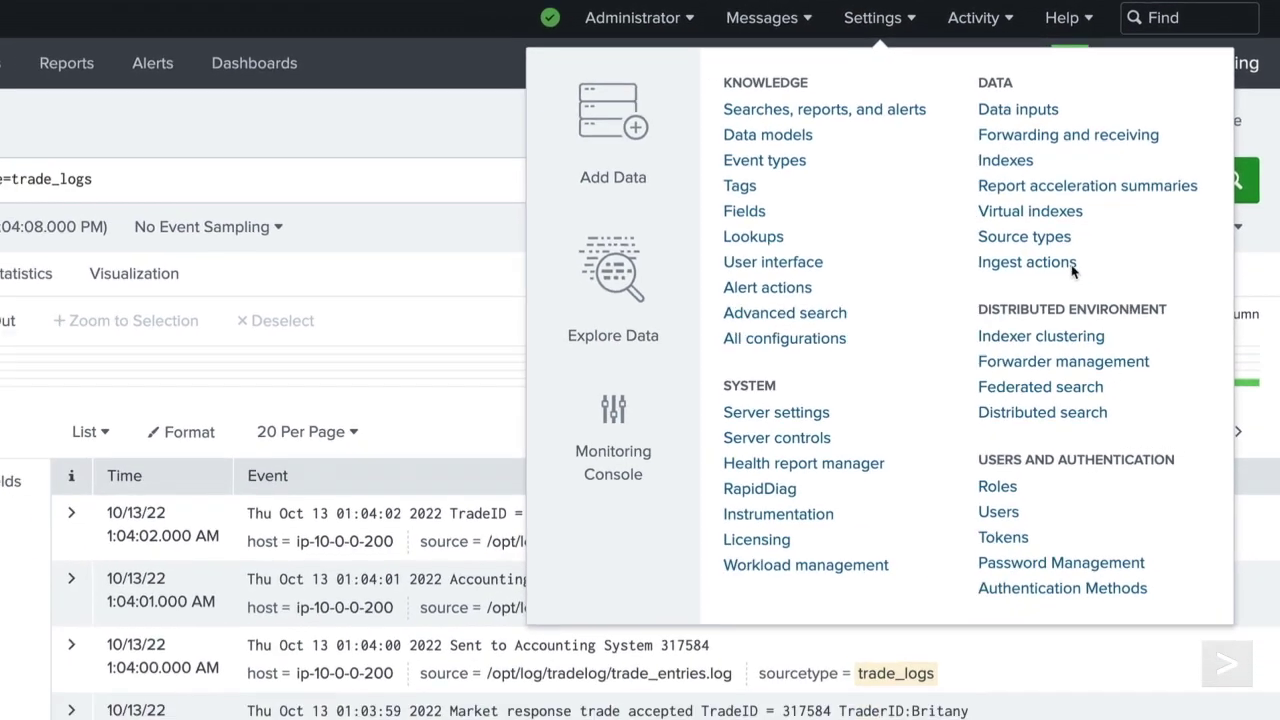
Start a new ingest-actions ruleset named badge_access_ruleset
left_click(1005, 285)
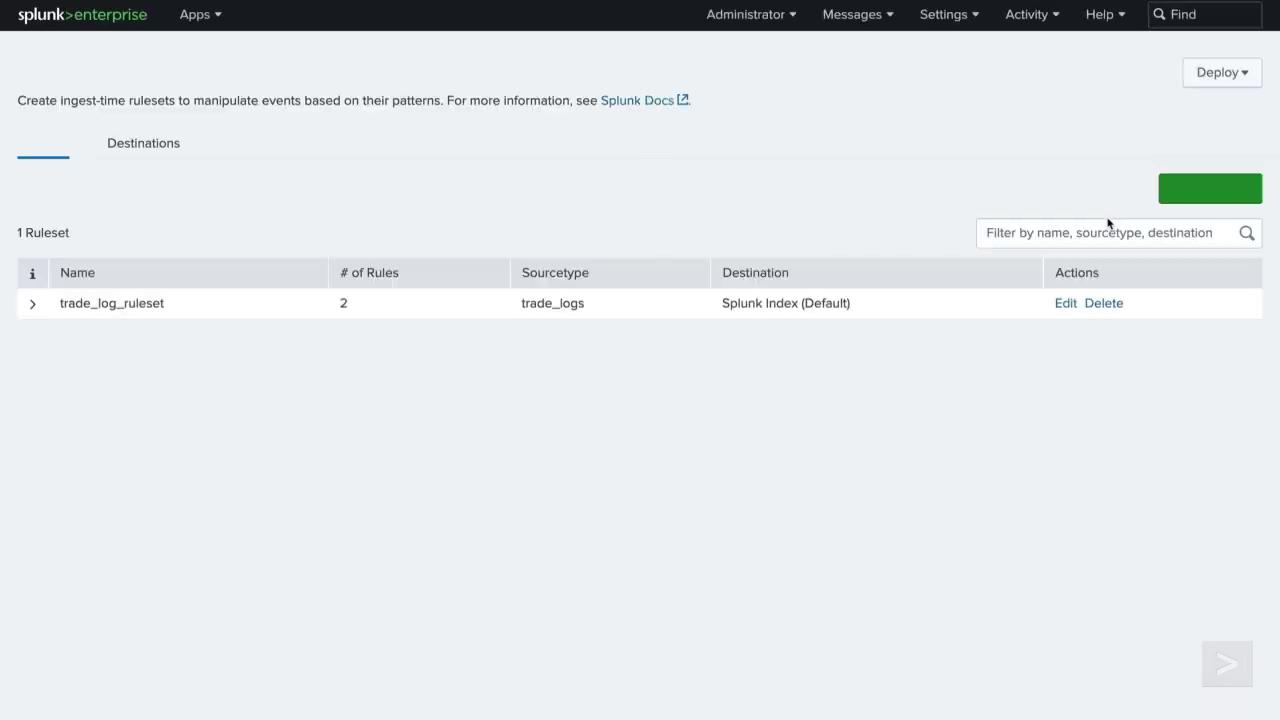
left_click(1197, 229)
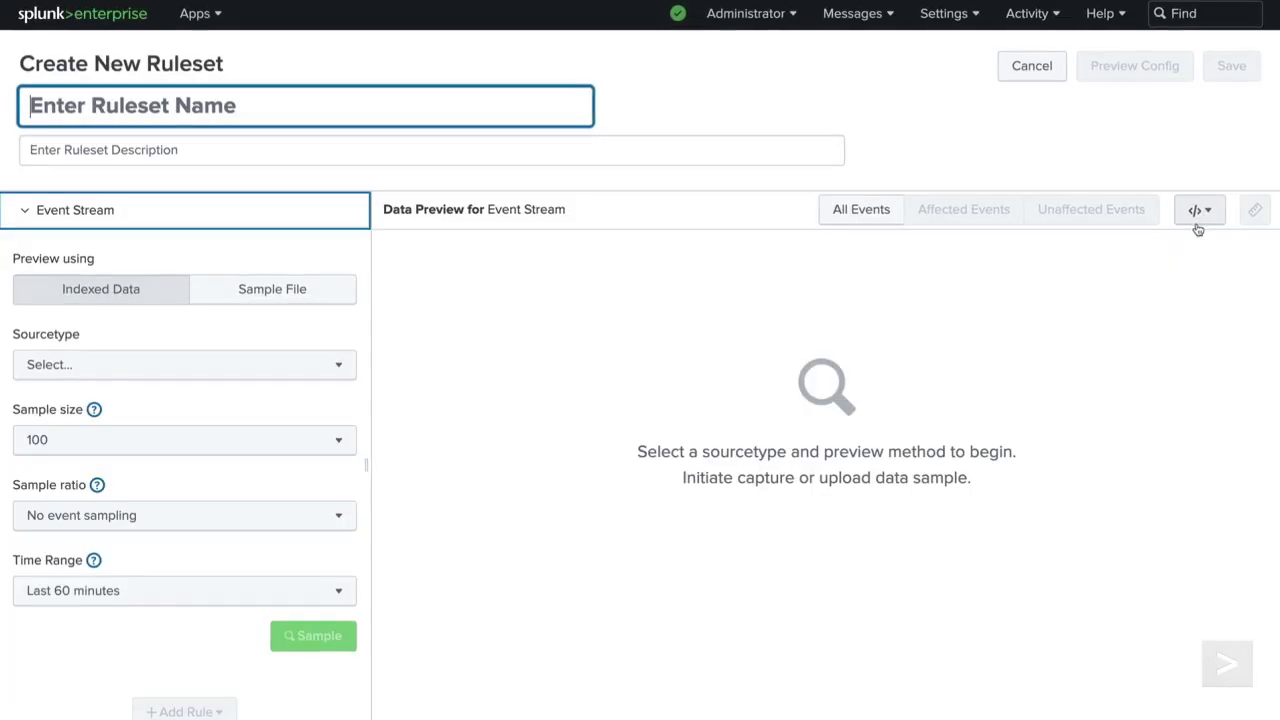
type("badge_access_ruleset")
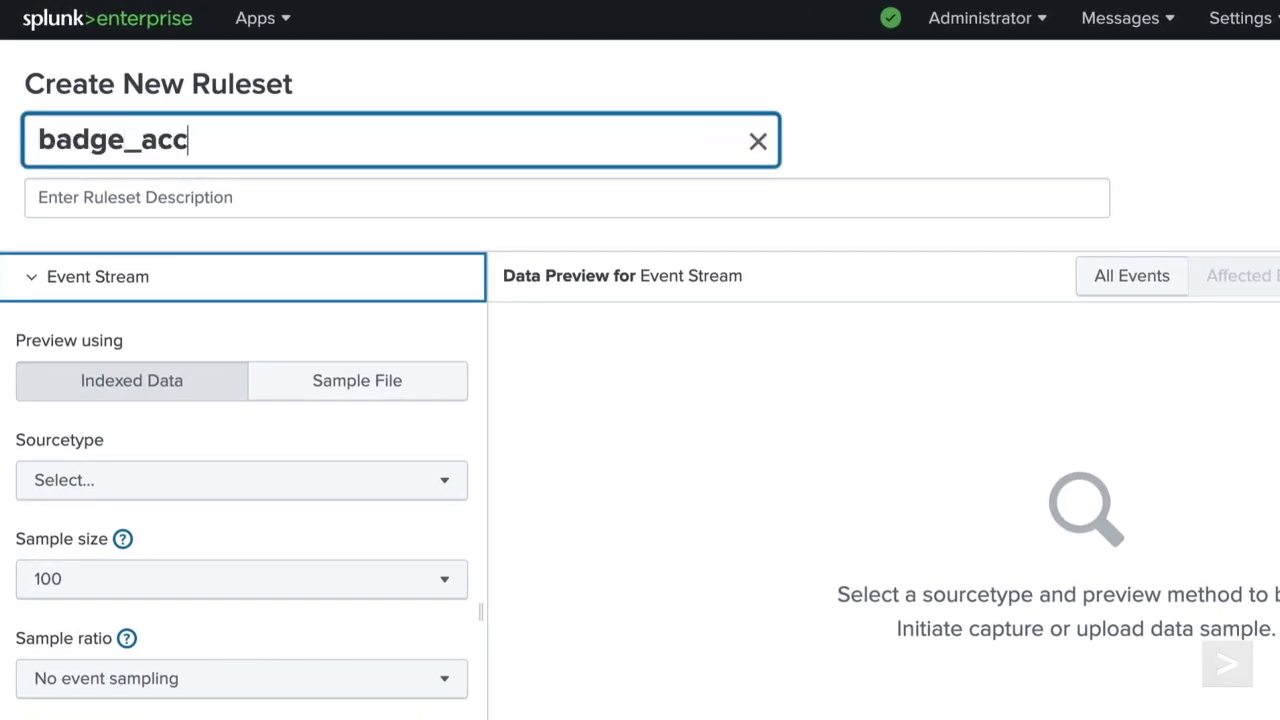
Preview from a sample file with custom sourcetype badge_access and browse for the file
left_click(429, 390)
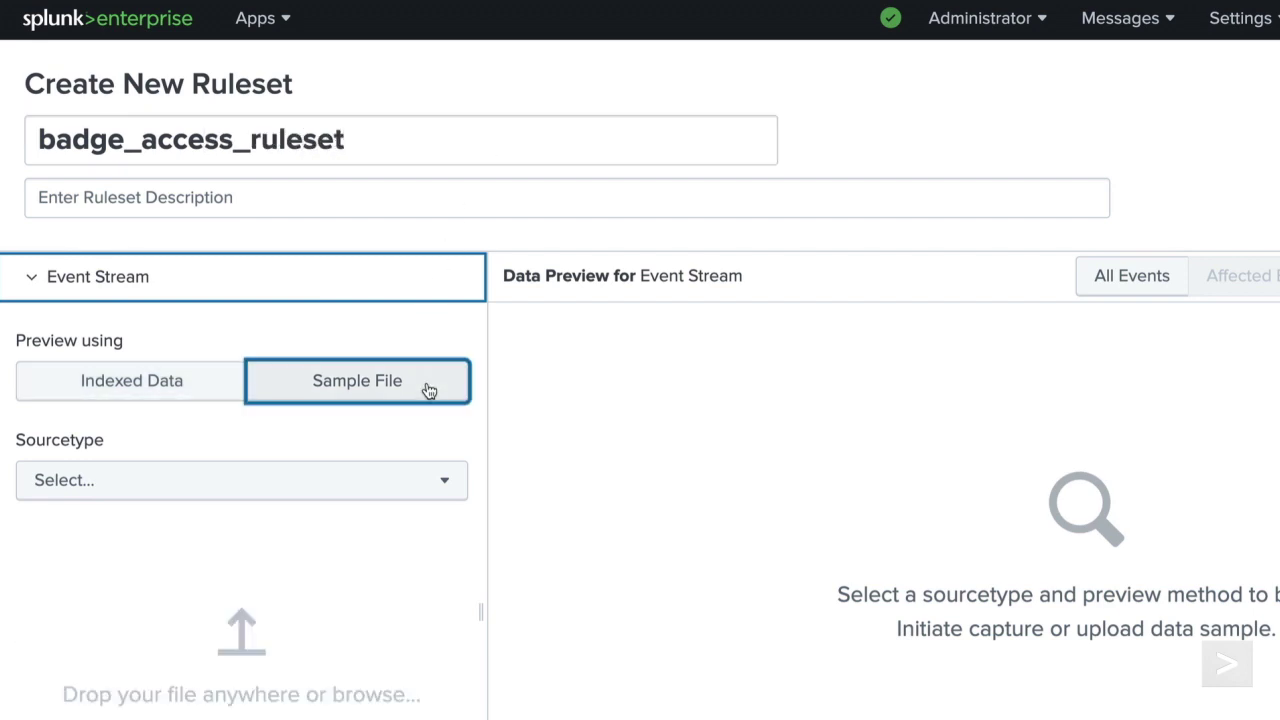
left_click(400, 489)
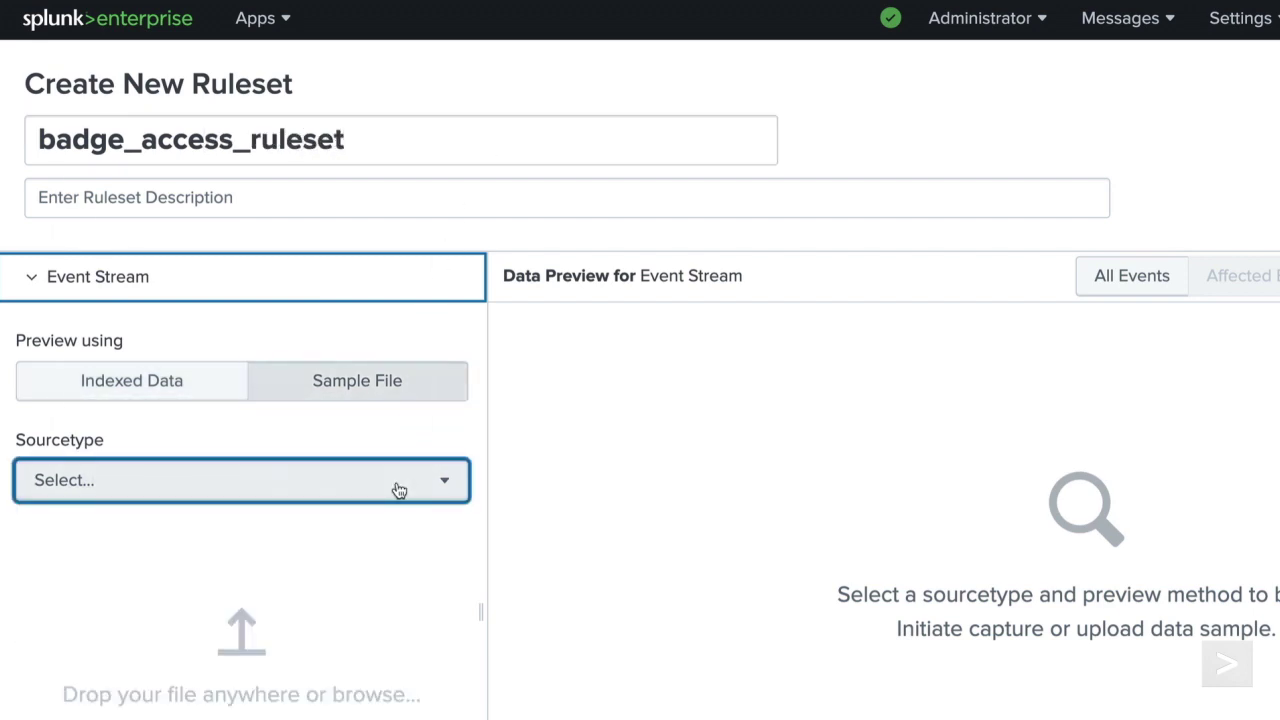
left_click(304, 131)
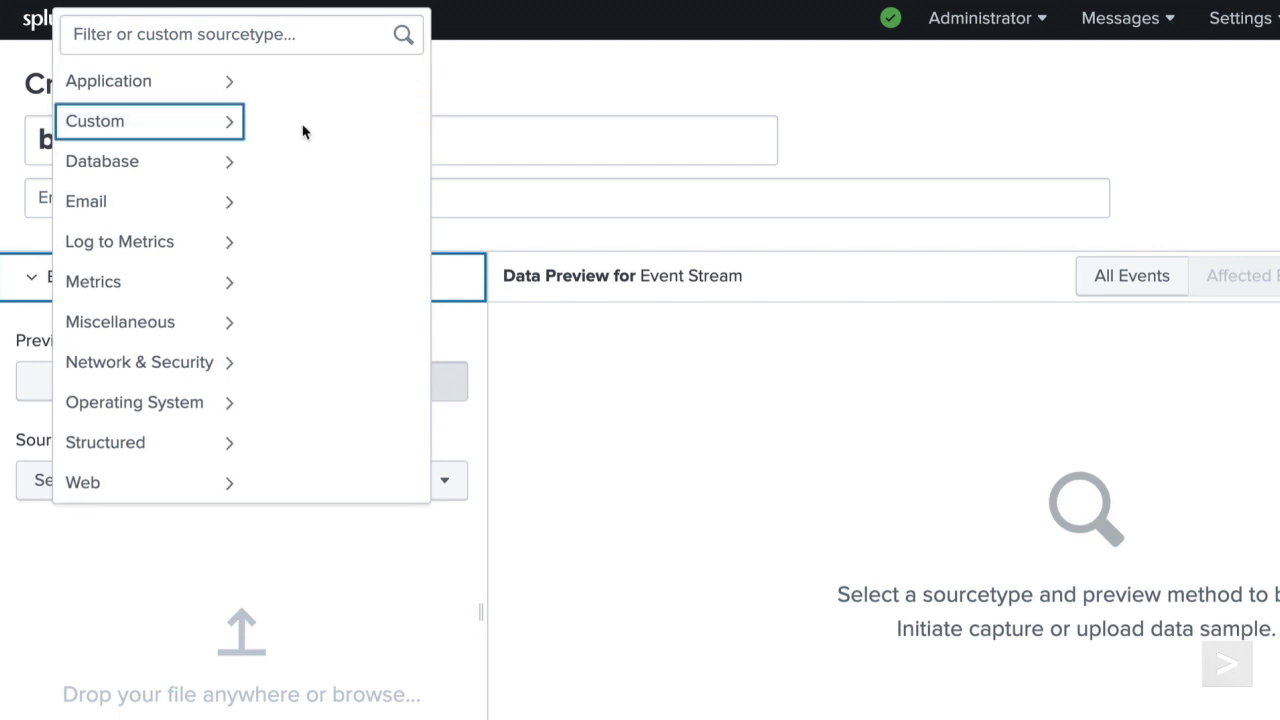
left_click(305, 131)
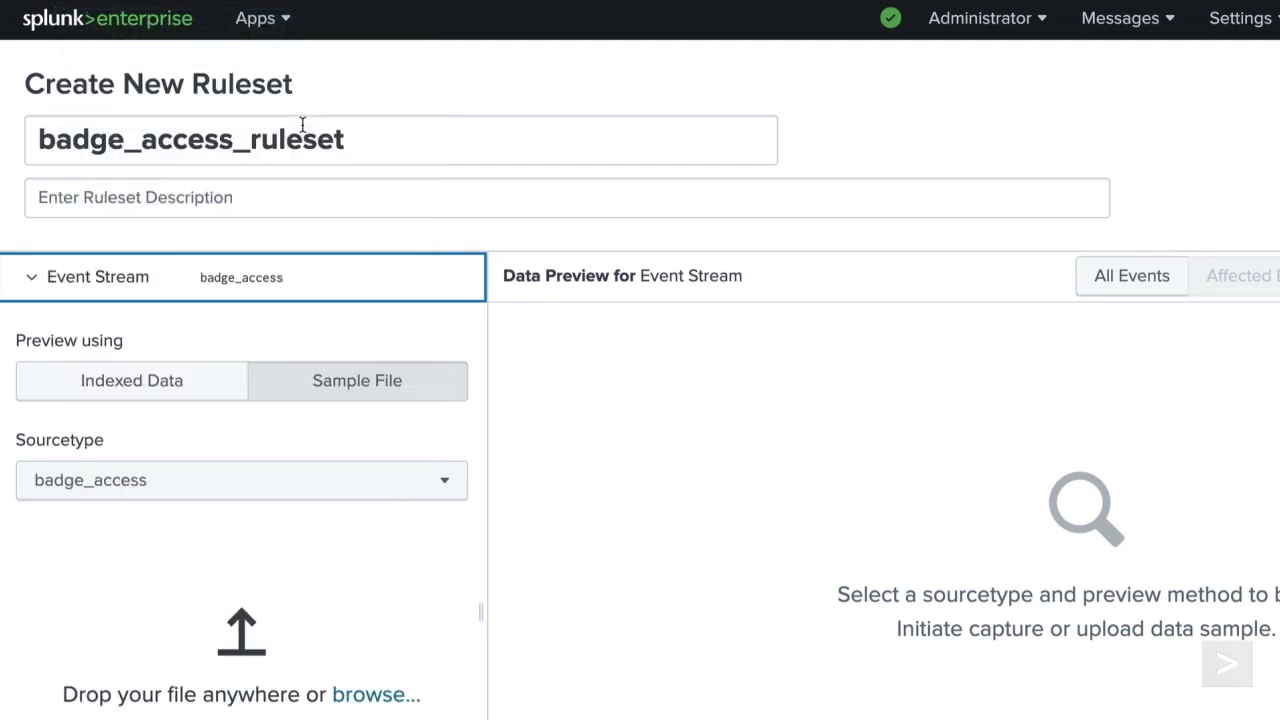
scroll(290, 146, "down", 3)
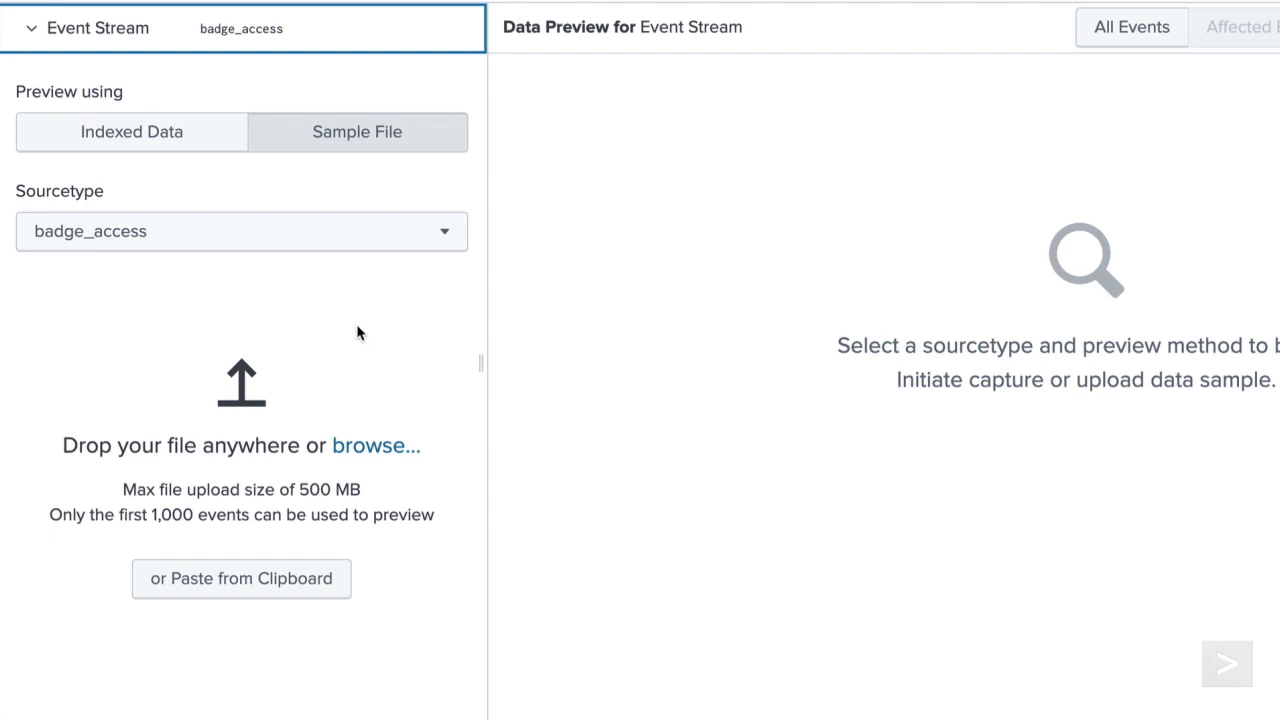
left_click(381, 460)
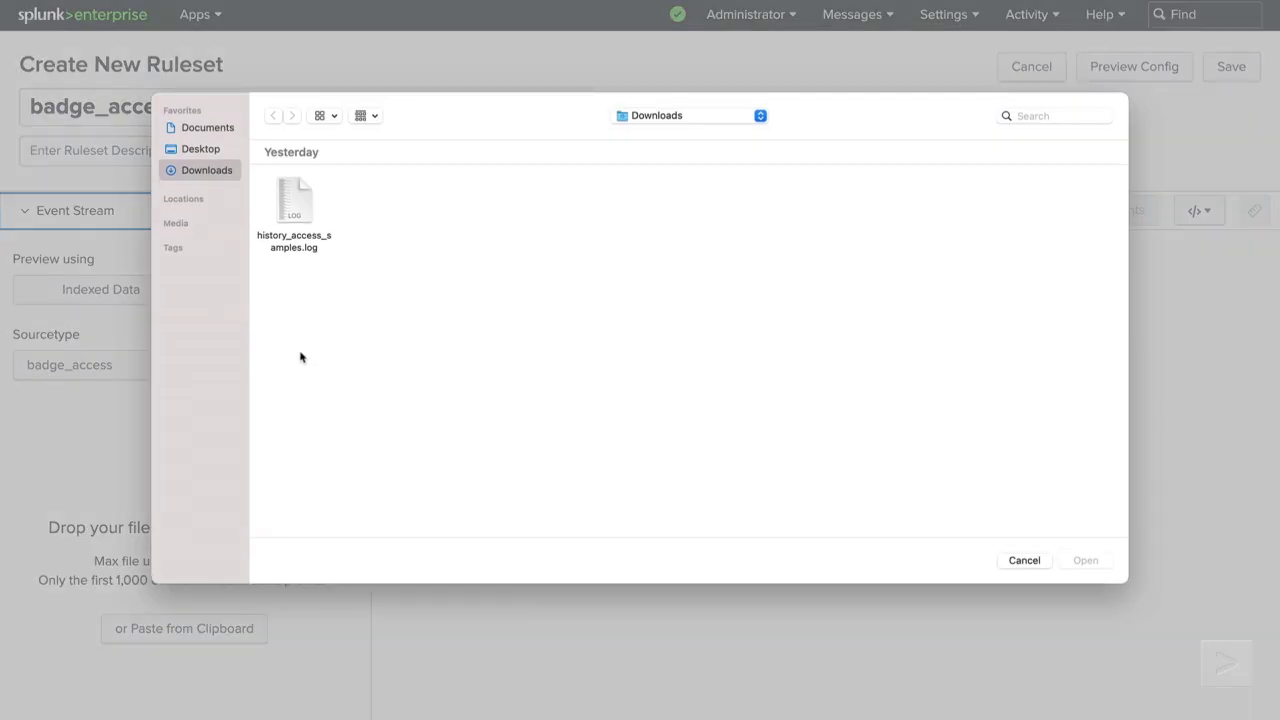
Upload history_access_samples.log as the ruleset sample, loading its 134 badge access events
left_click(307, 240)
left_click(1070, 560)
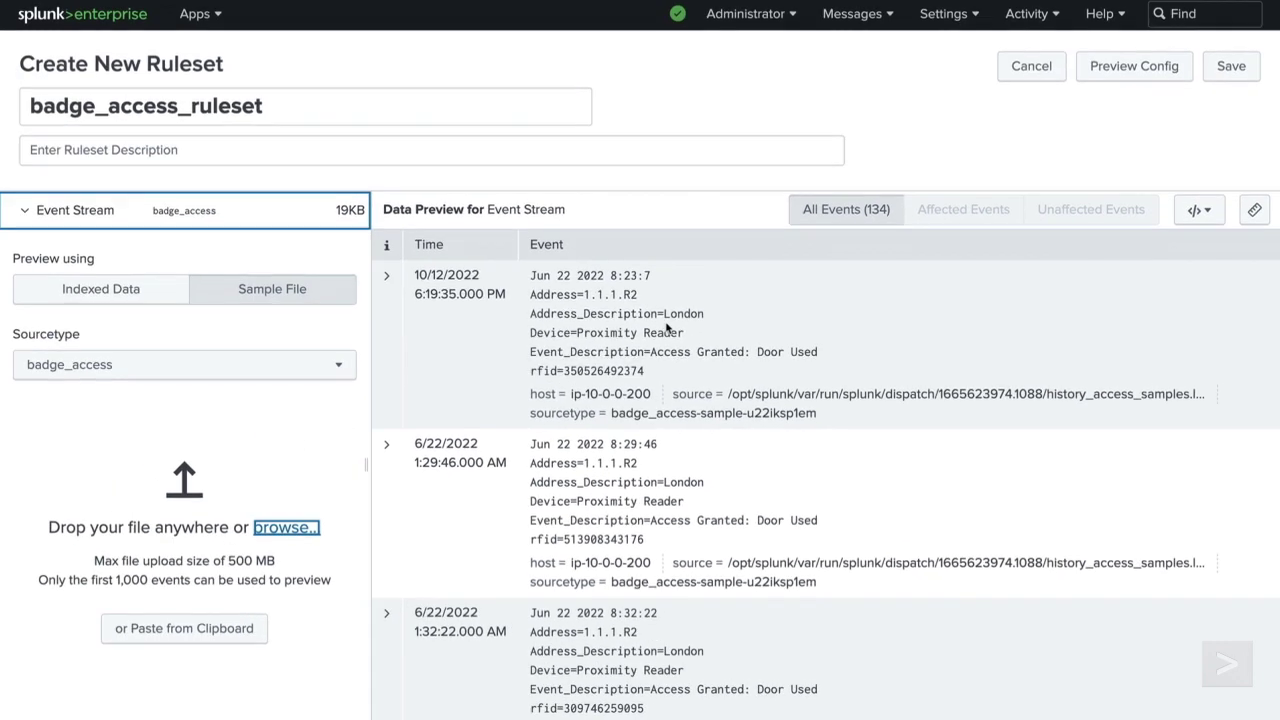
scroll(309, 637, "down", 3)
left_click(224, 640)
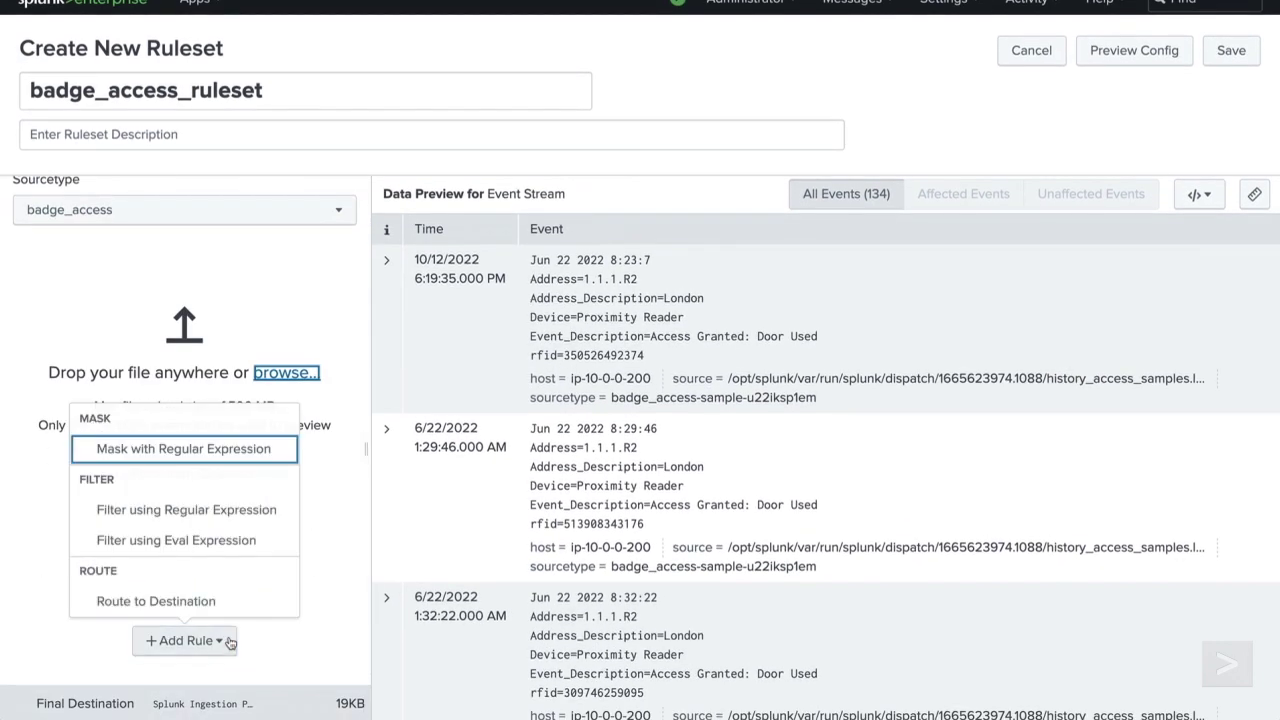
Add a Filter using Eval Expression rule match(_raw,"London") and review its 71 affected events
left_click(278, 546)
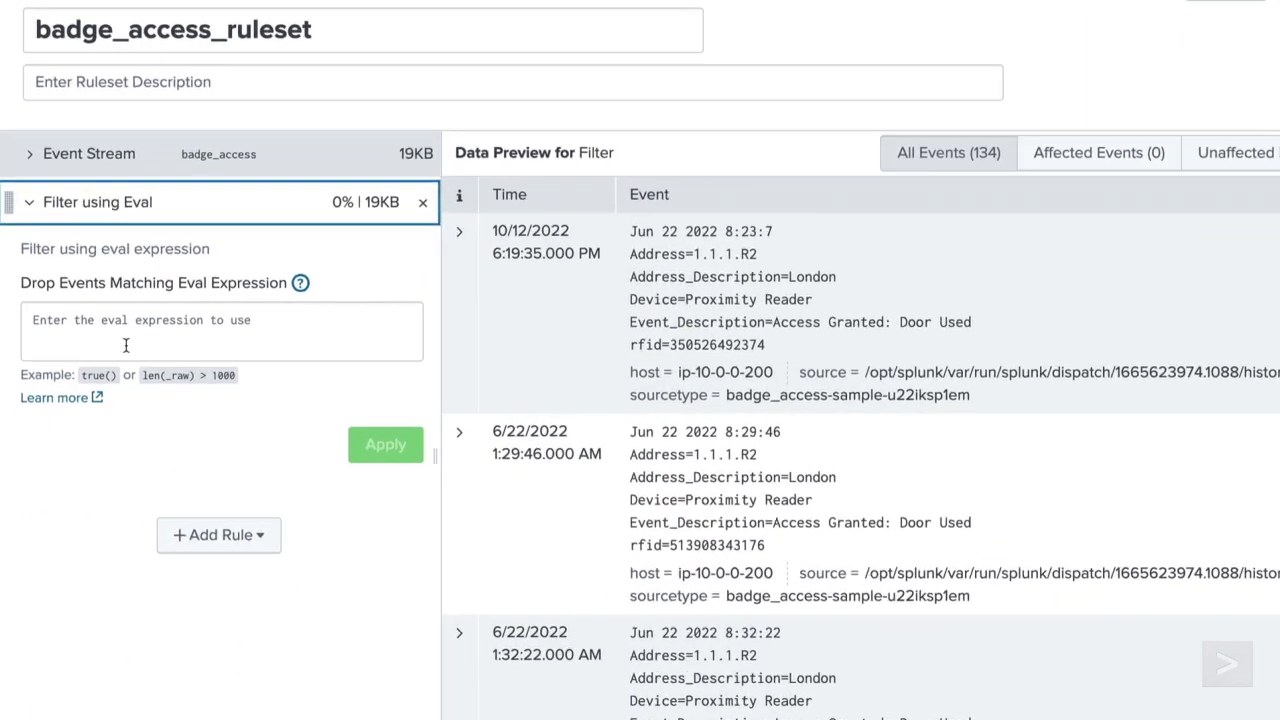
left_click(126, 345)
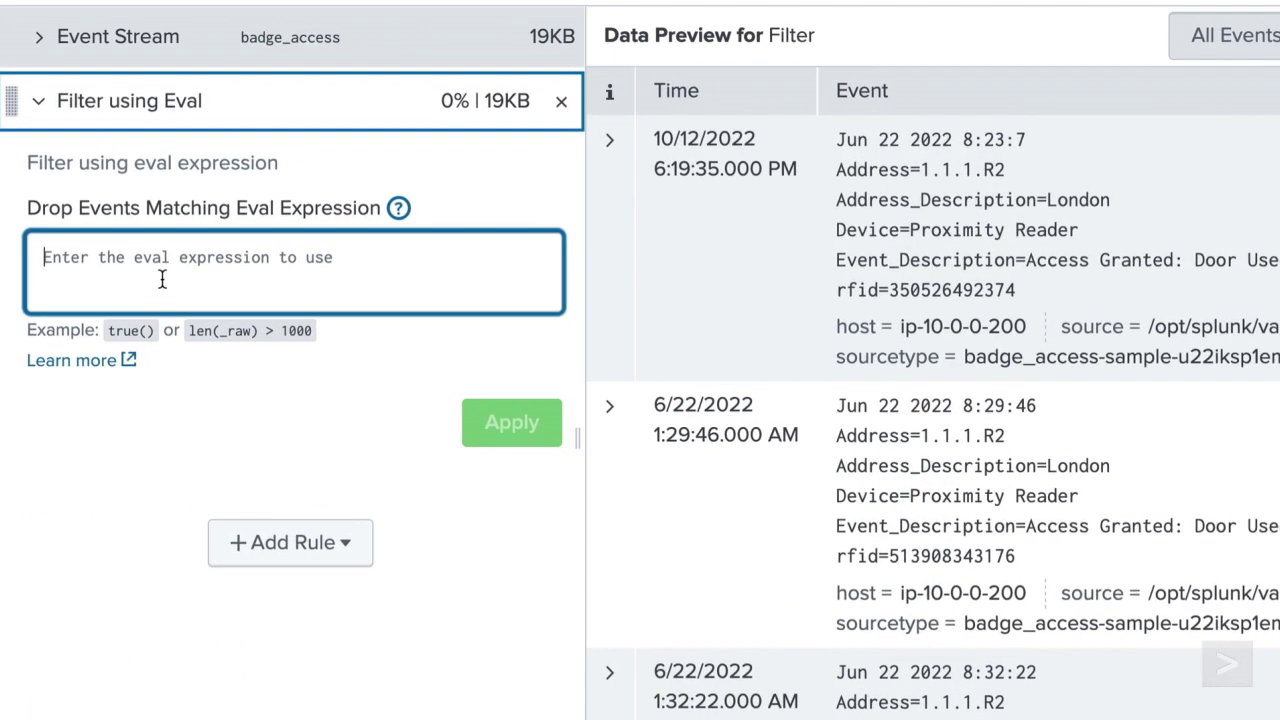
type("match(_raw,\"London")
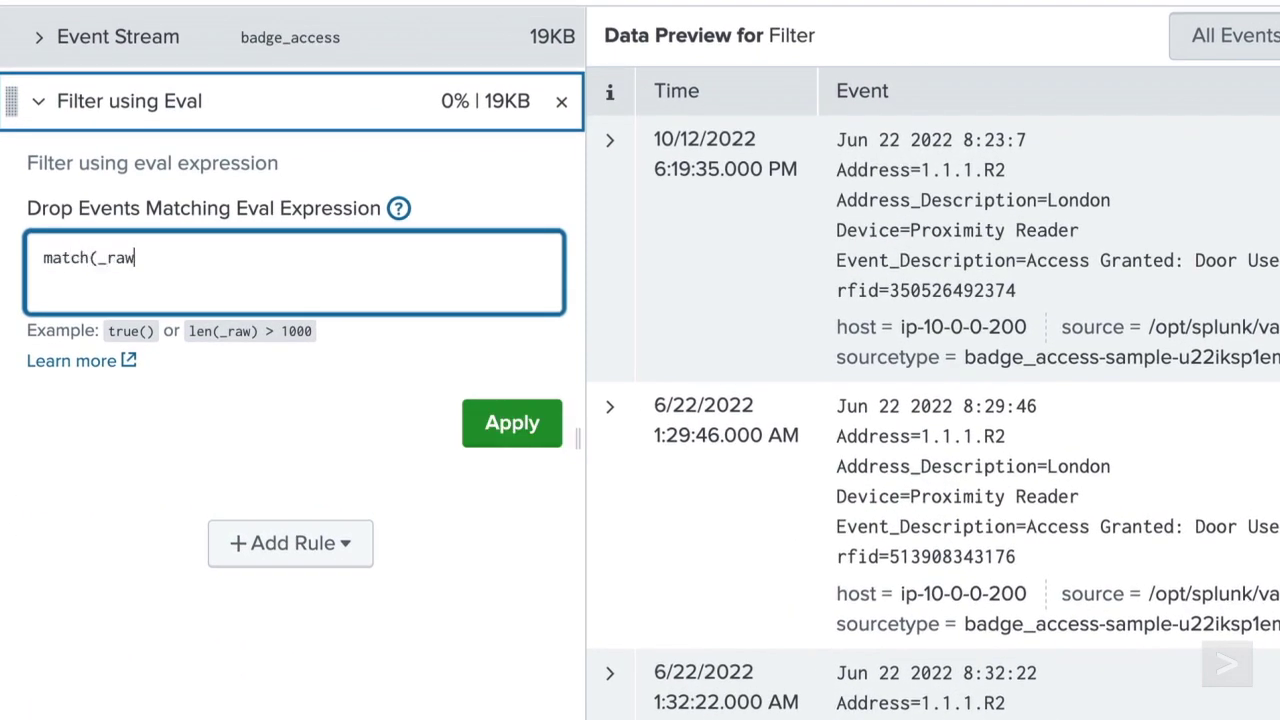
type("\")")
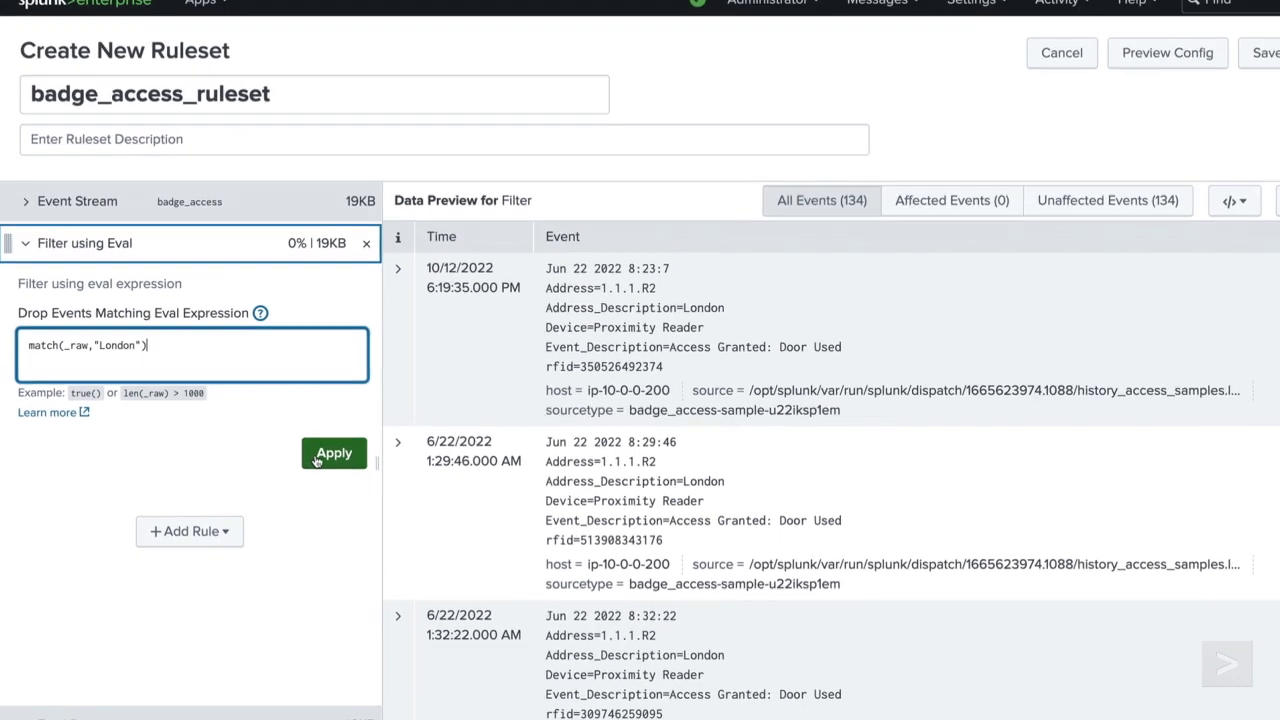
left_click(473, 436)
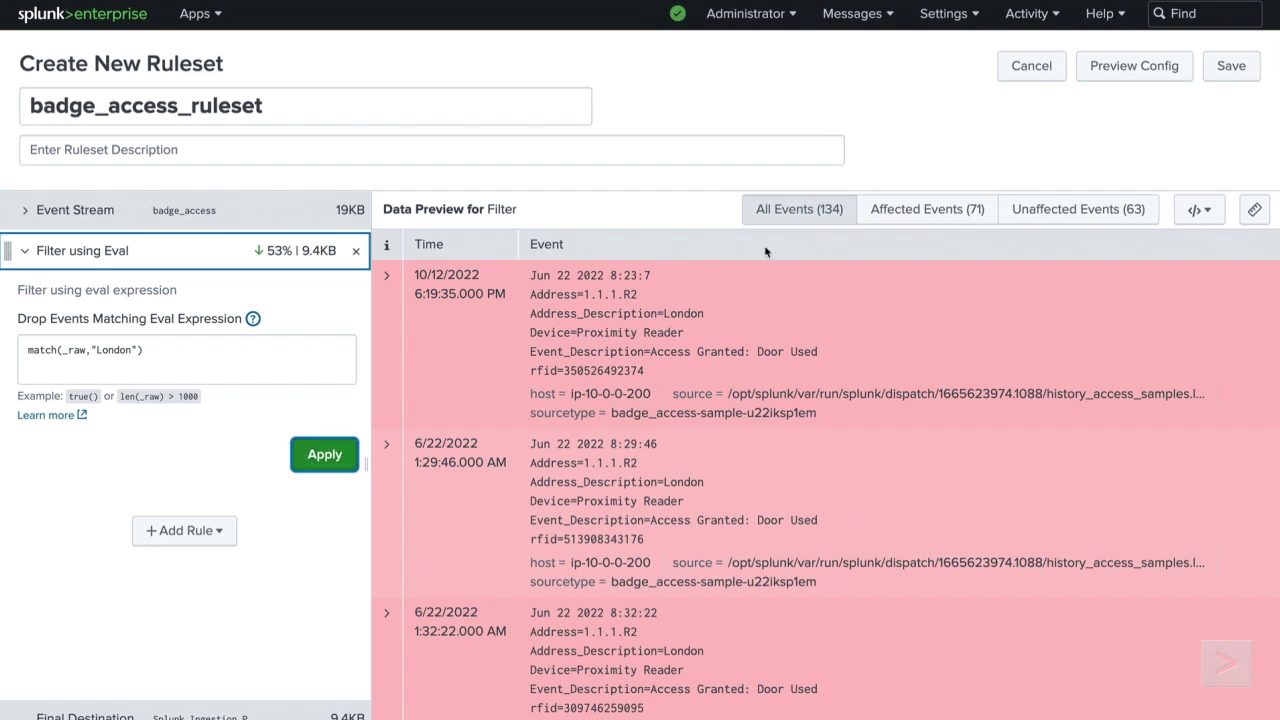
left_click(908, 222)
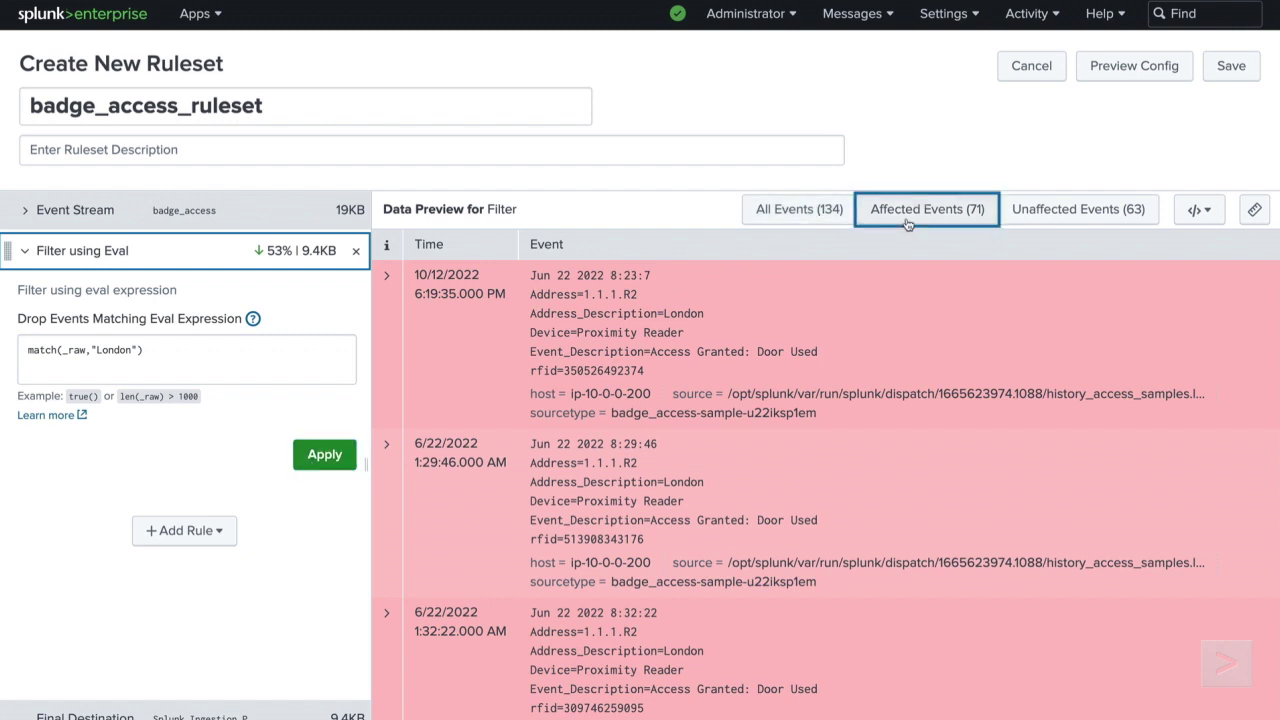
scroll(1007, 399, "down", 3)
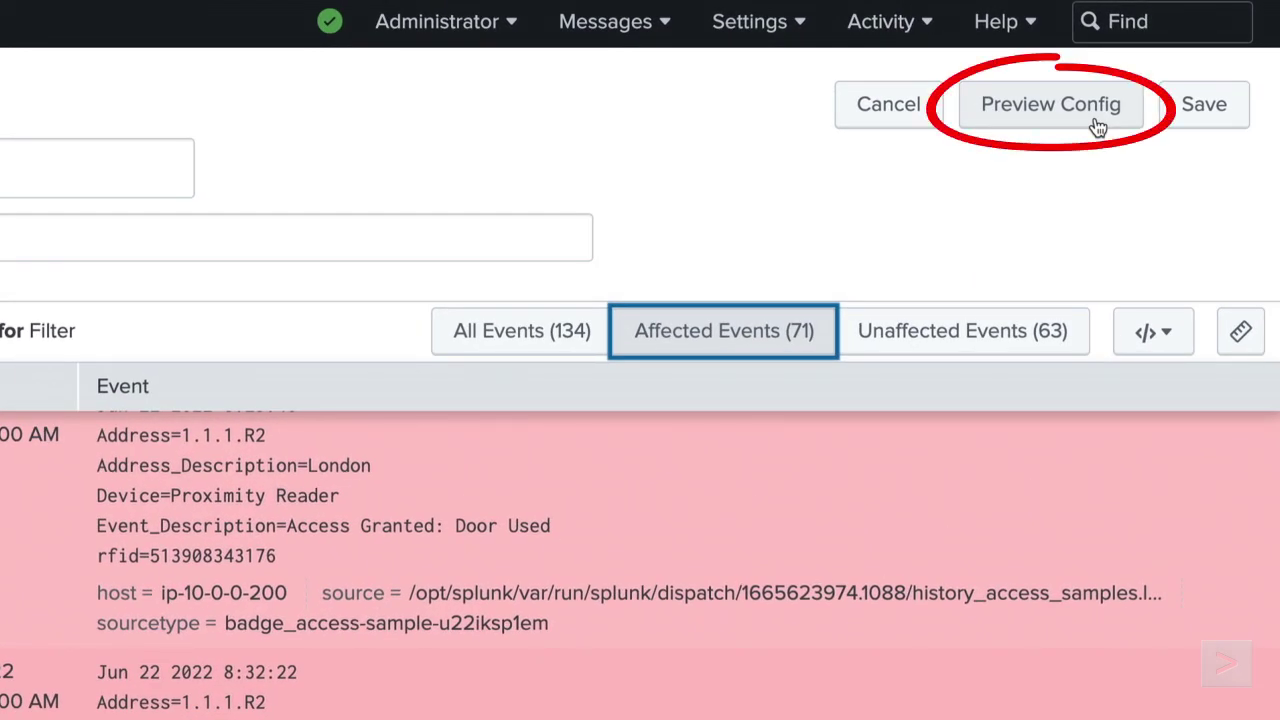
Open Preview Config to see the props.conf and transforms.conf stanzas with the London INGEST_EVAL nullQueue filter
left_click(1096, 120)
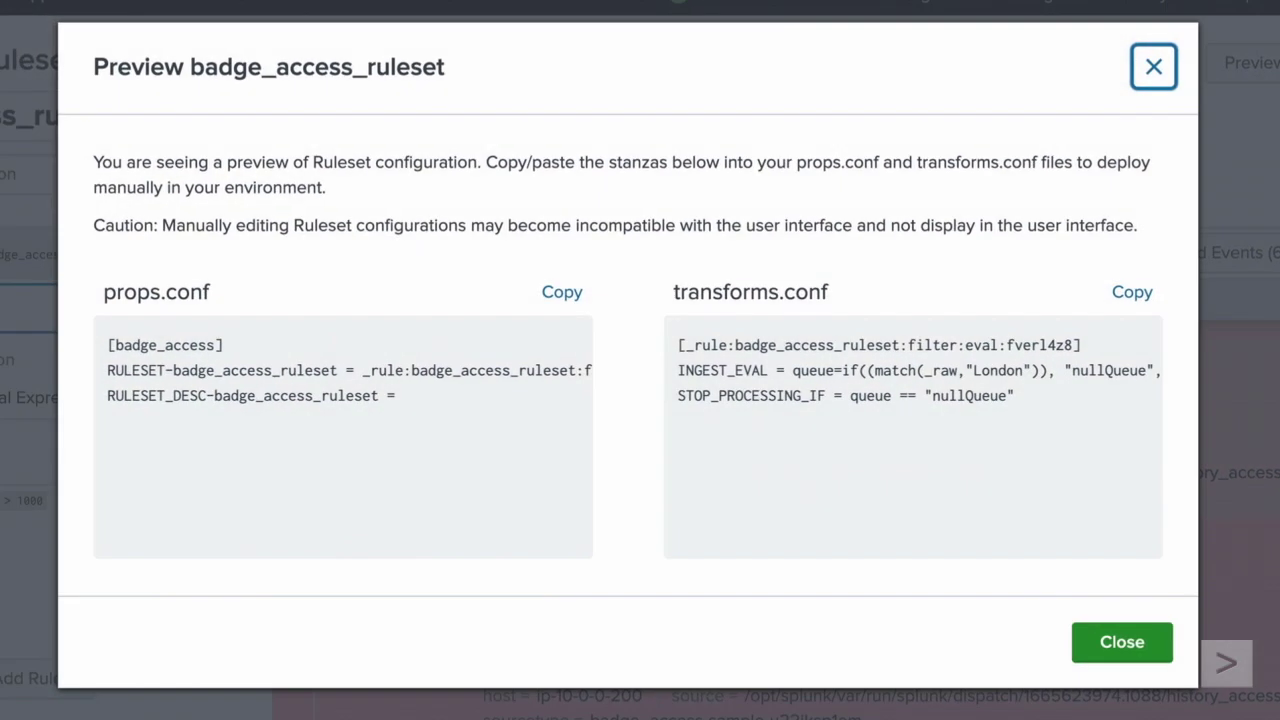